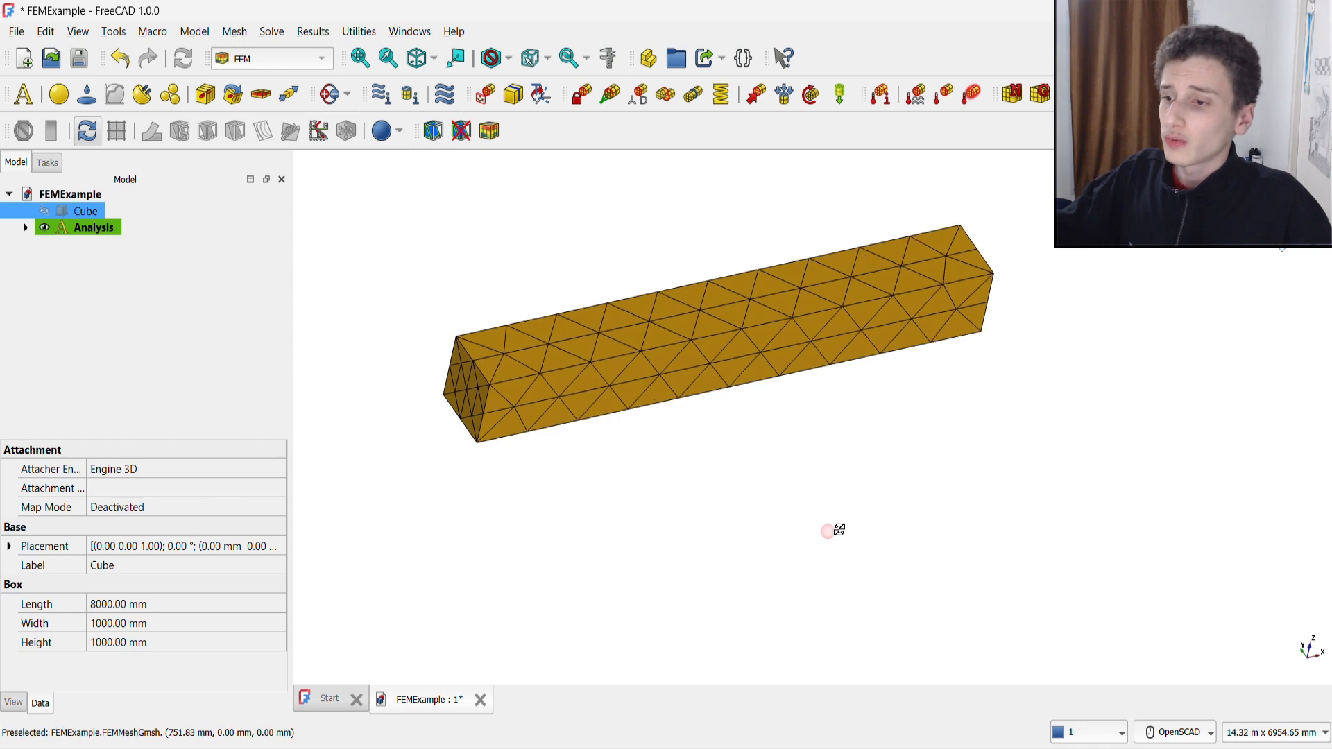
Add a solid material from the material library to the beam's FEM analysis.
key("0")
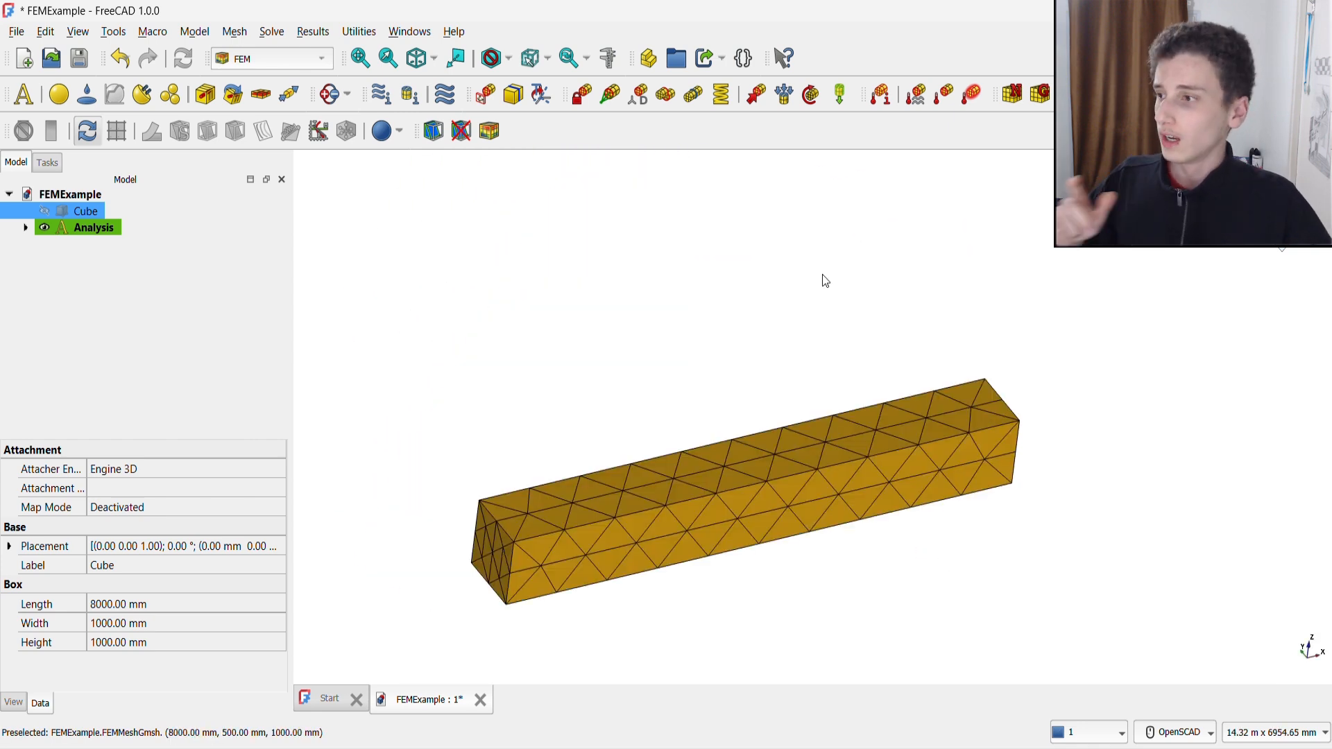
left_click(60, 95)
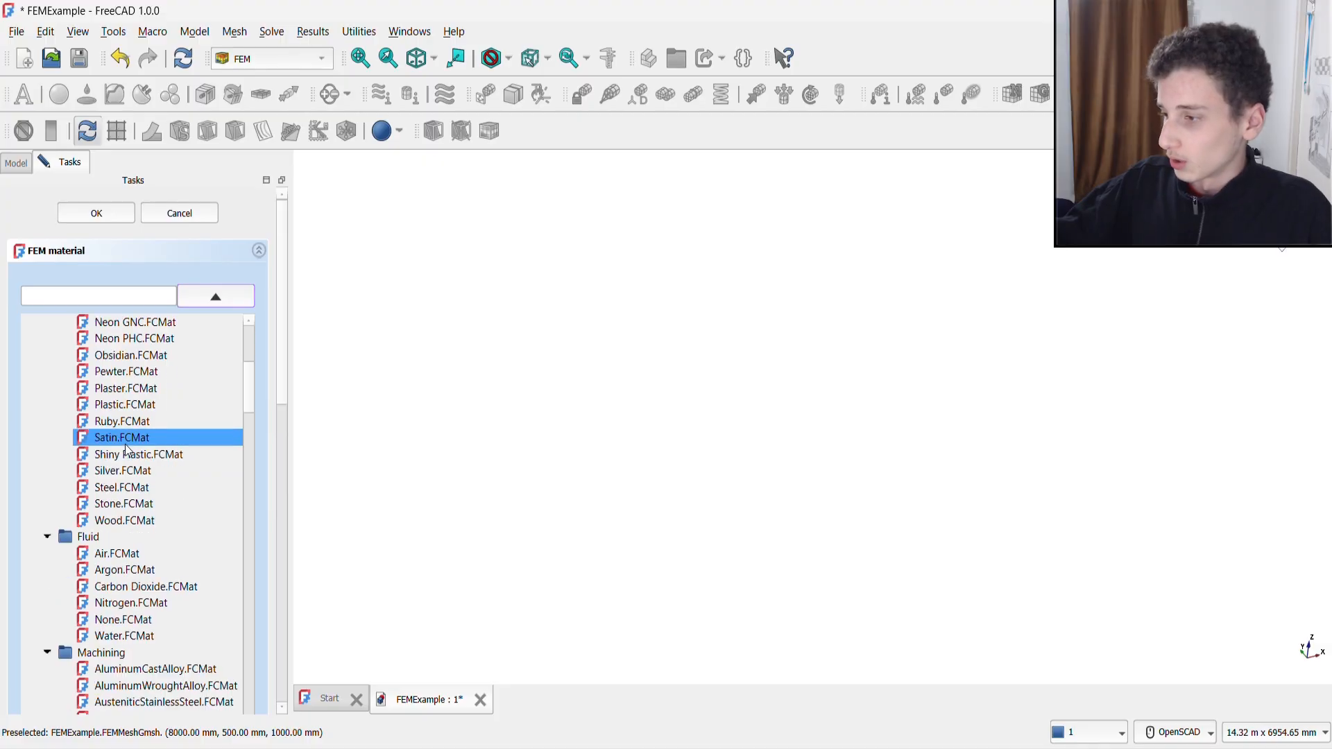
scroll(122, 451, "down", 9)
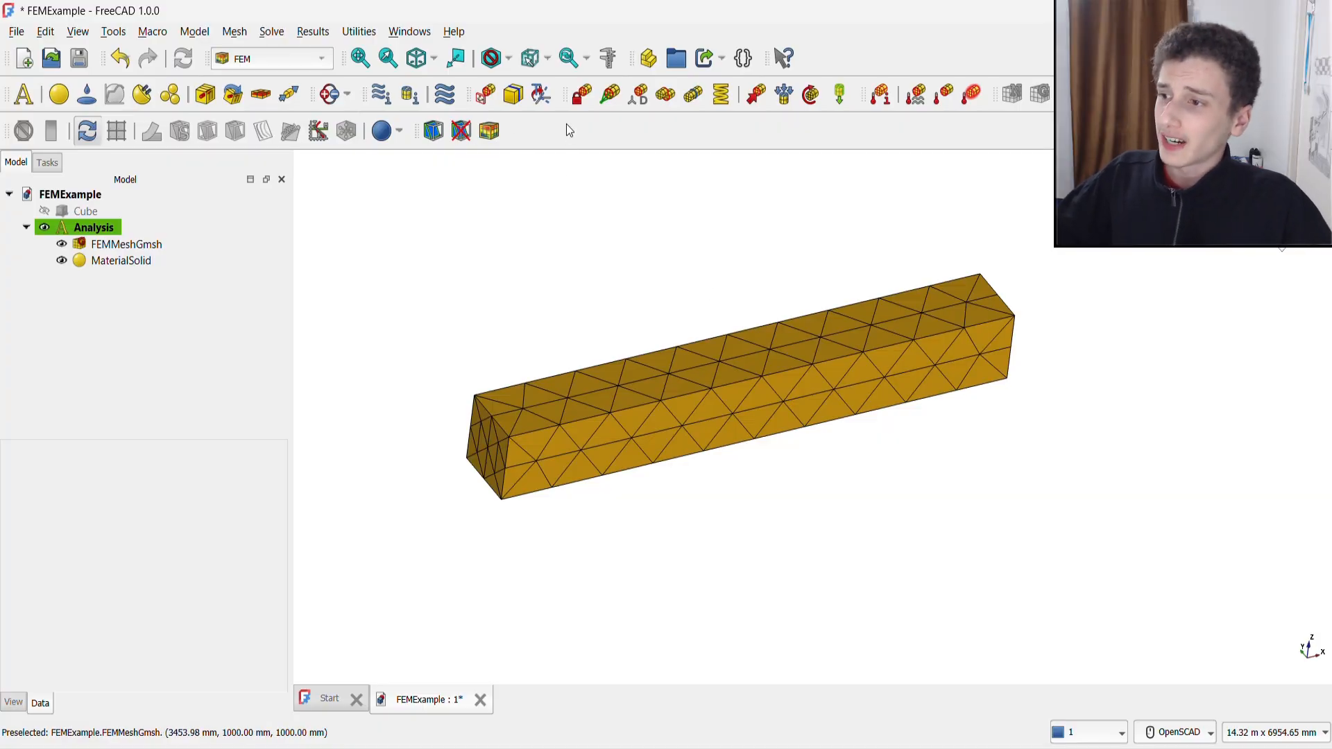
Fix one end face of the beam and apply a force load to its upper face.
left_click(582, 96)
left_click(80, 302)
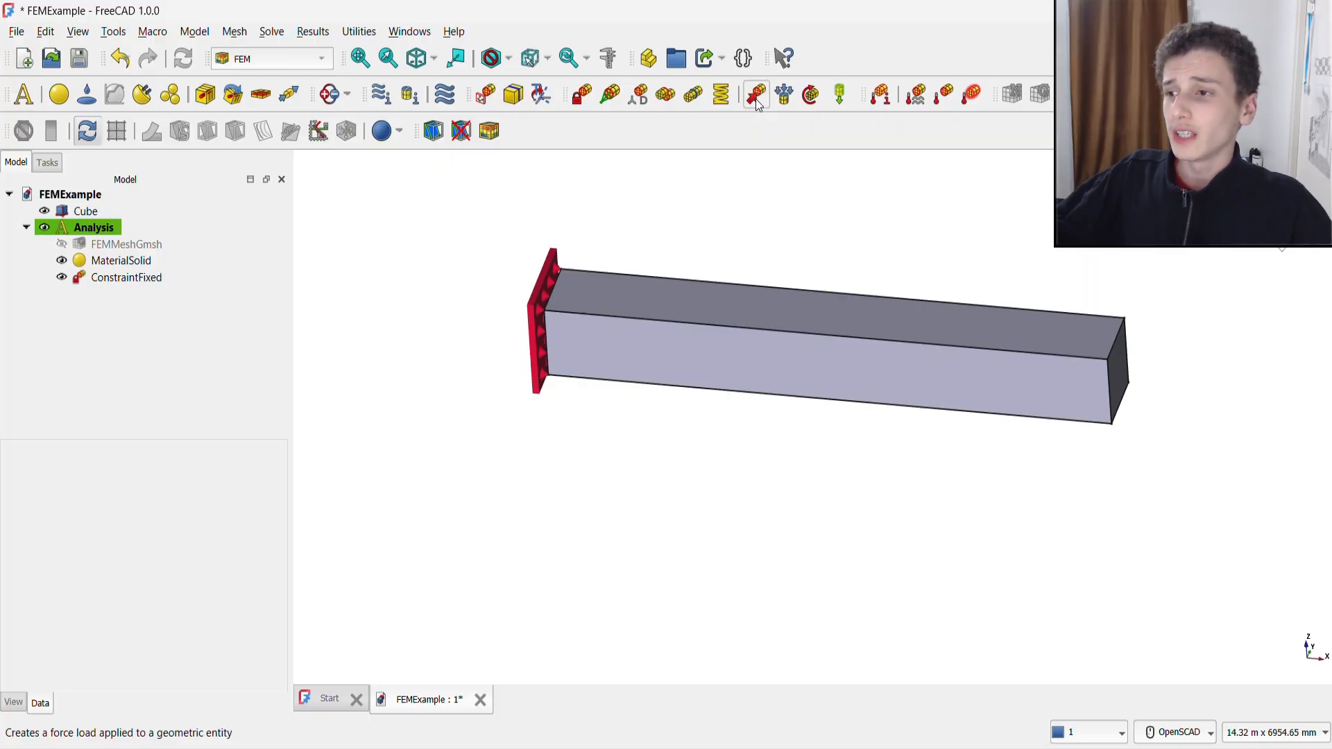
left_click(757, 94)
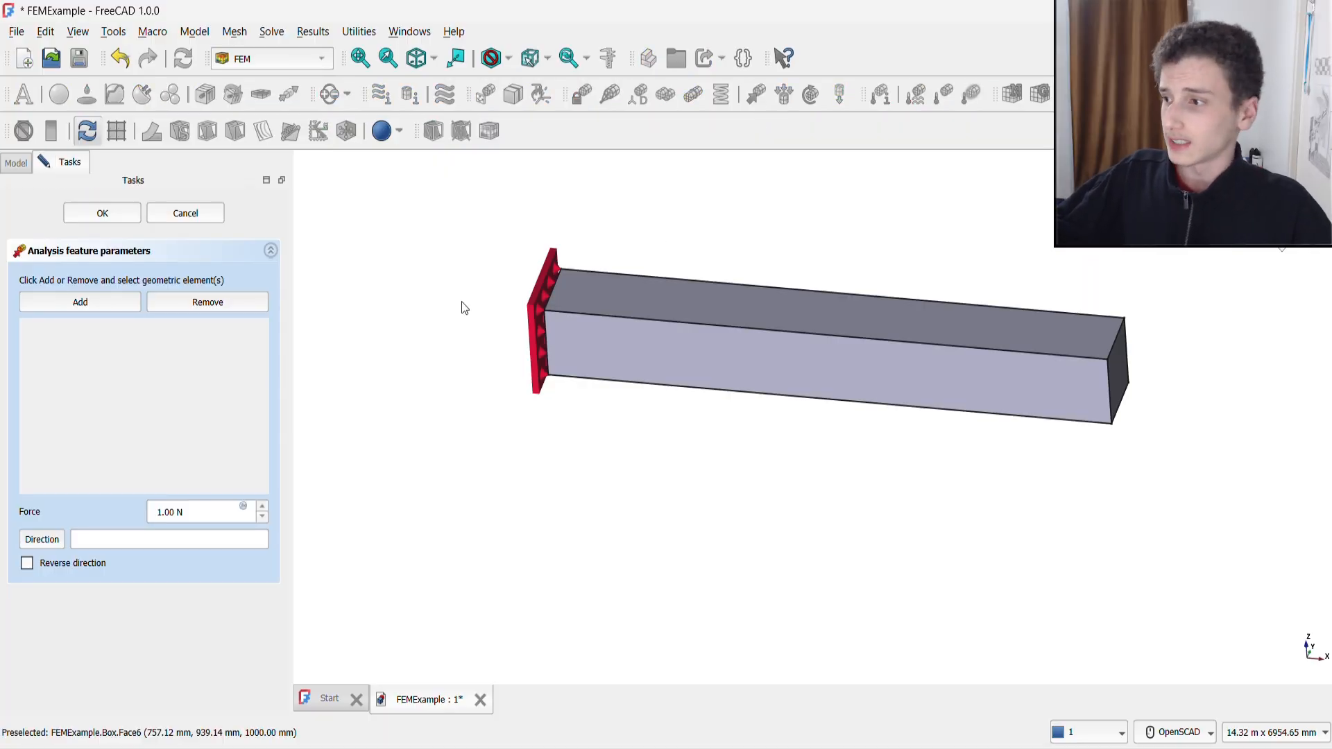
left_click(1050, 345)
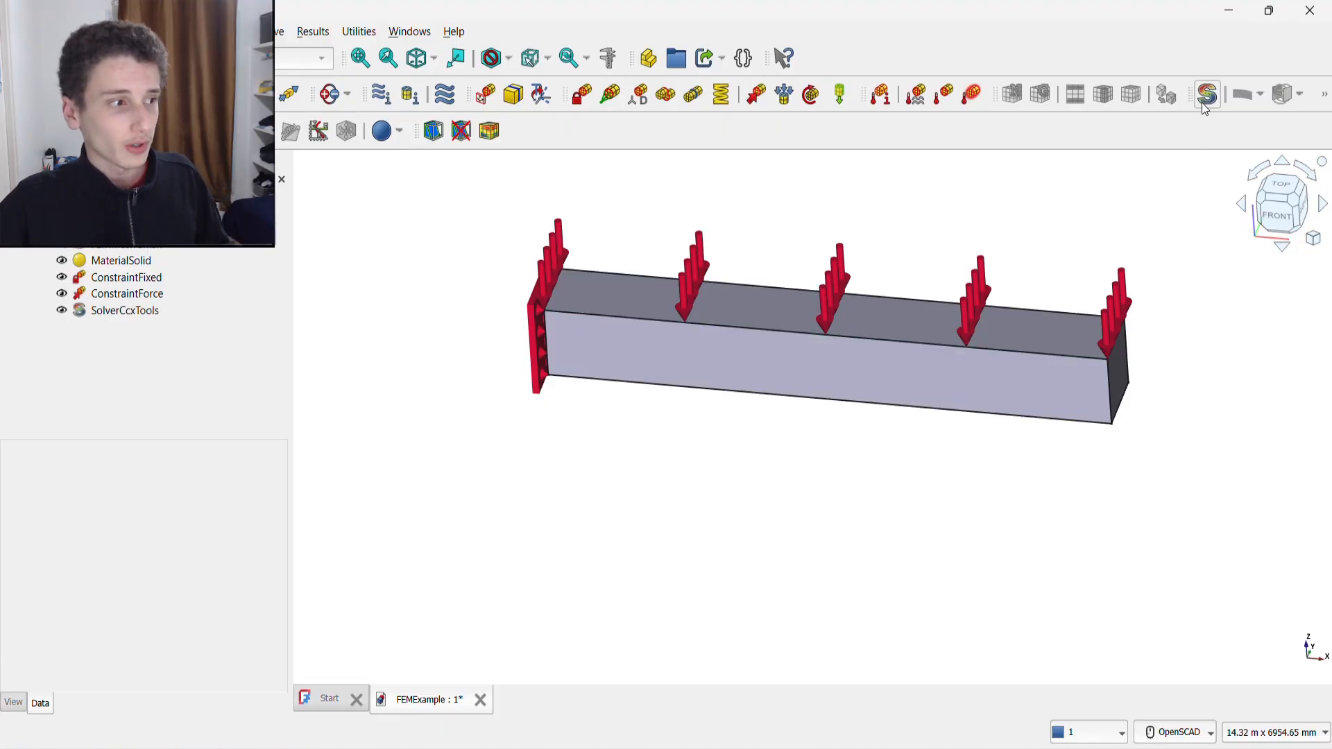
Run the CalculiX solver on the beam analysis.
left_click(105, 312)
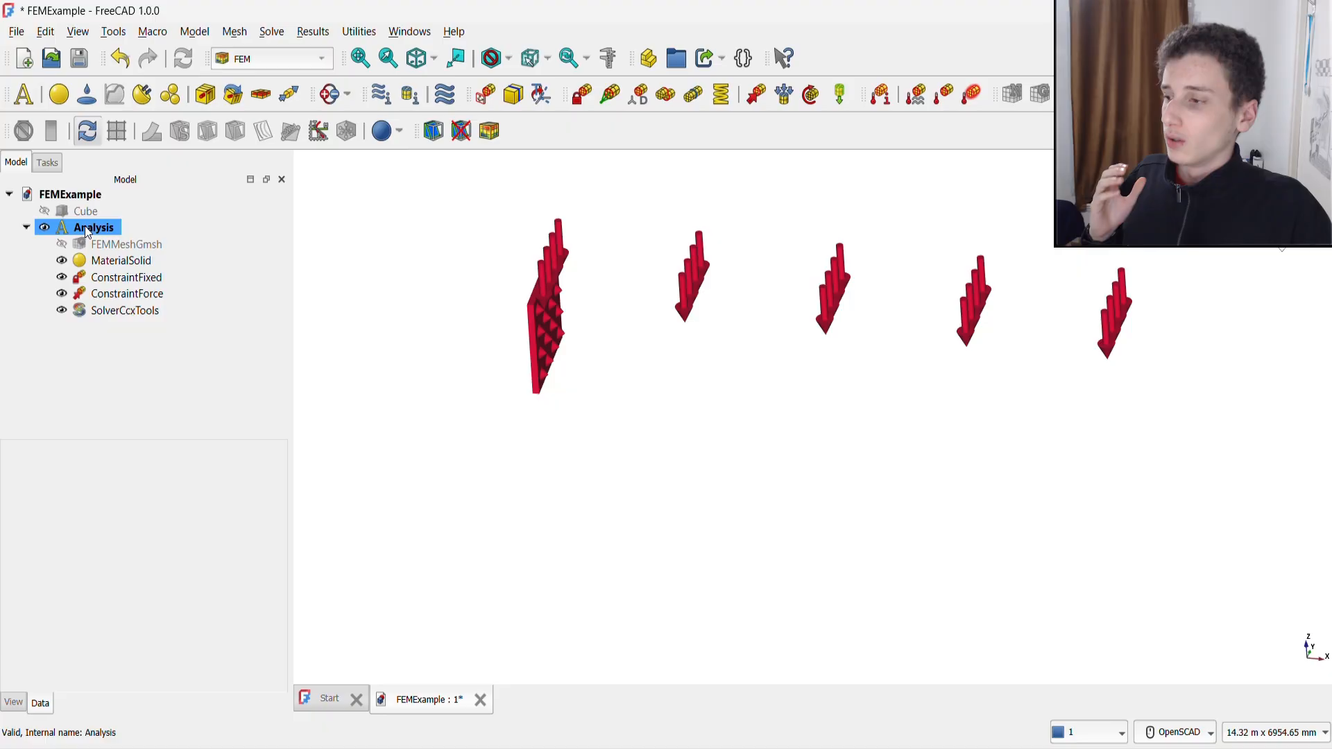
double_click(123, 310)
left_click(97, 422)
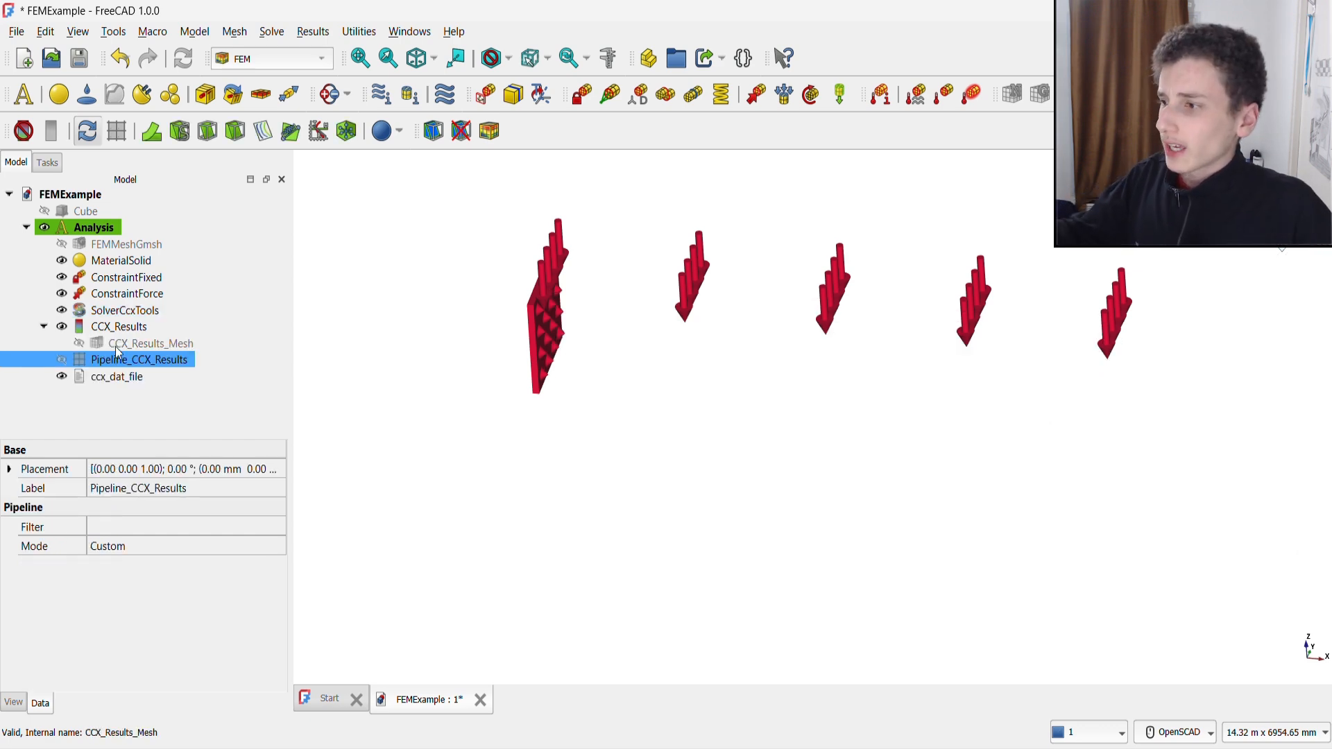
Open CCX_Results and display the beam's displacement magnitude in front view.
left_click(114, 344)
double_click(116, 327)
left_click(97, 329)
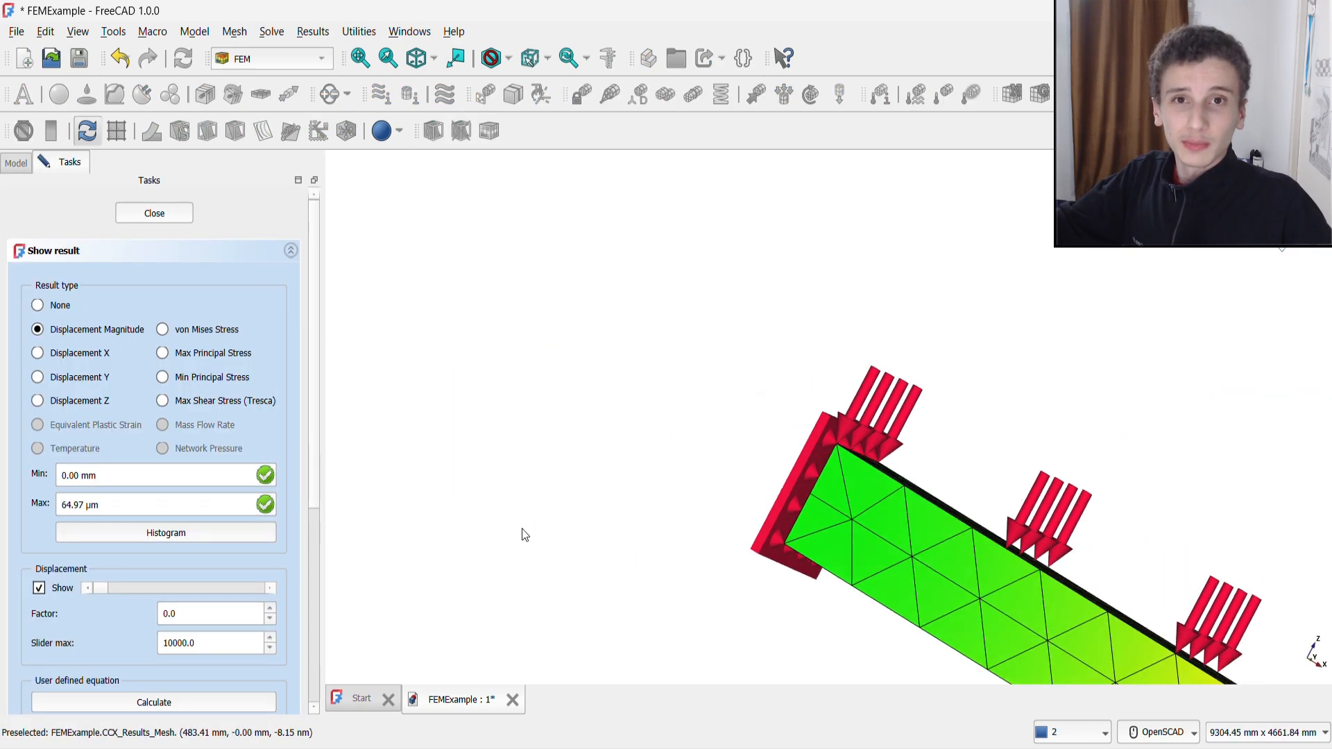
key("1")
scroll(843, 301, "down", 2)
right_click_drag(853, 302, 943, 313)
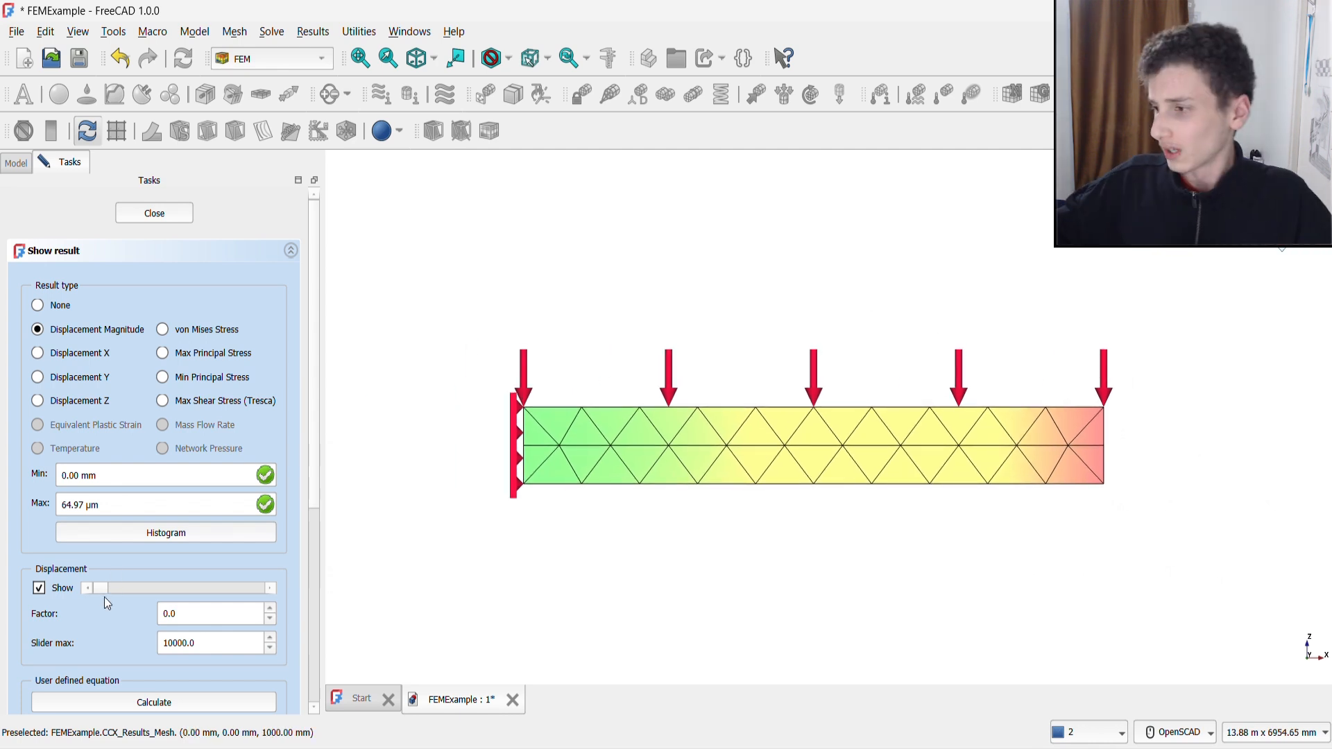
Exaggerate the beam's displayed displacement with a factor of 9700.
key("0")
left_click_drag(106, 591, 262, 625)
key("1")
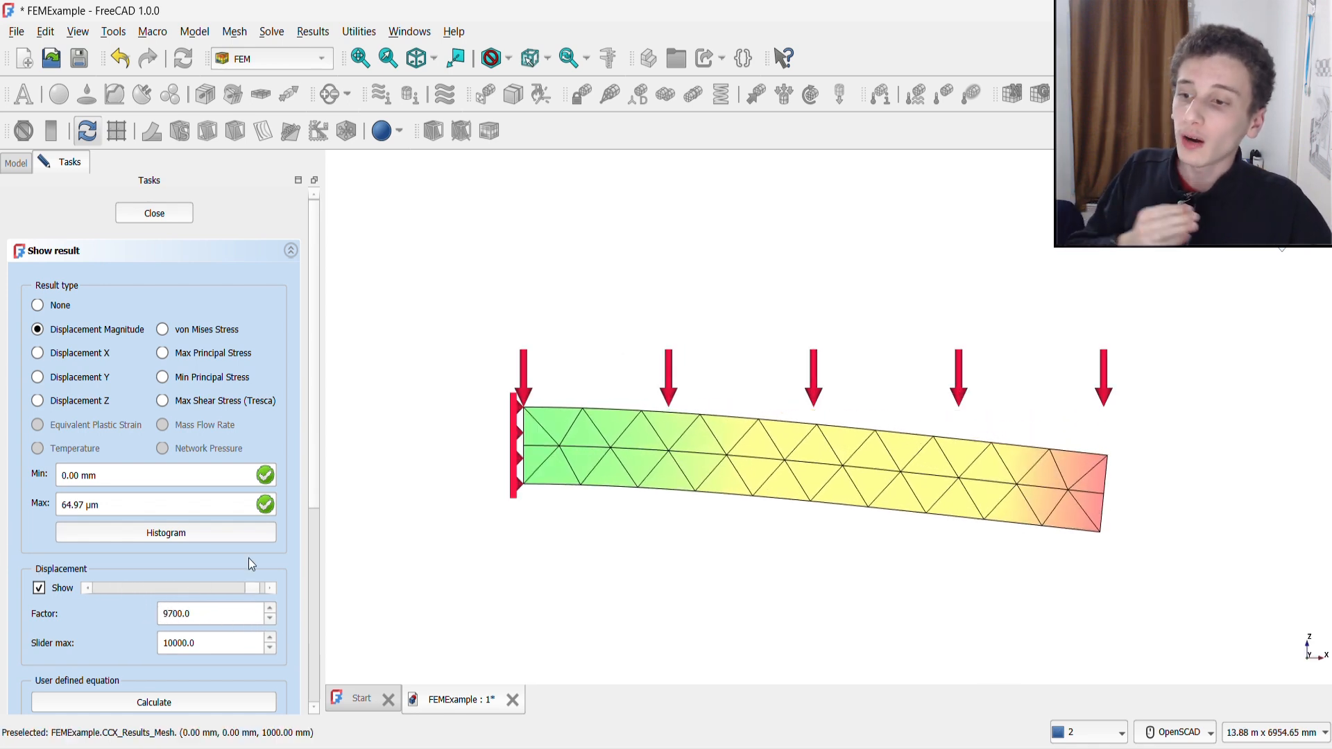
Reset the displacement factor to 0 and display the beam's von Mises stress.
left_click_drag(250, 594, 94, 591)
left_click(184, 331)
left_click_drag(930, 345, 769, 466)
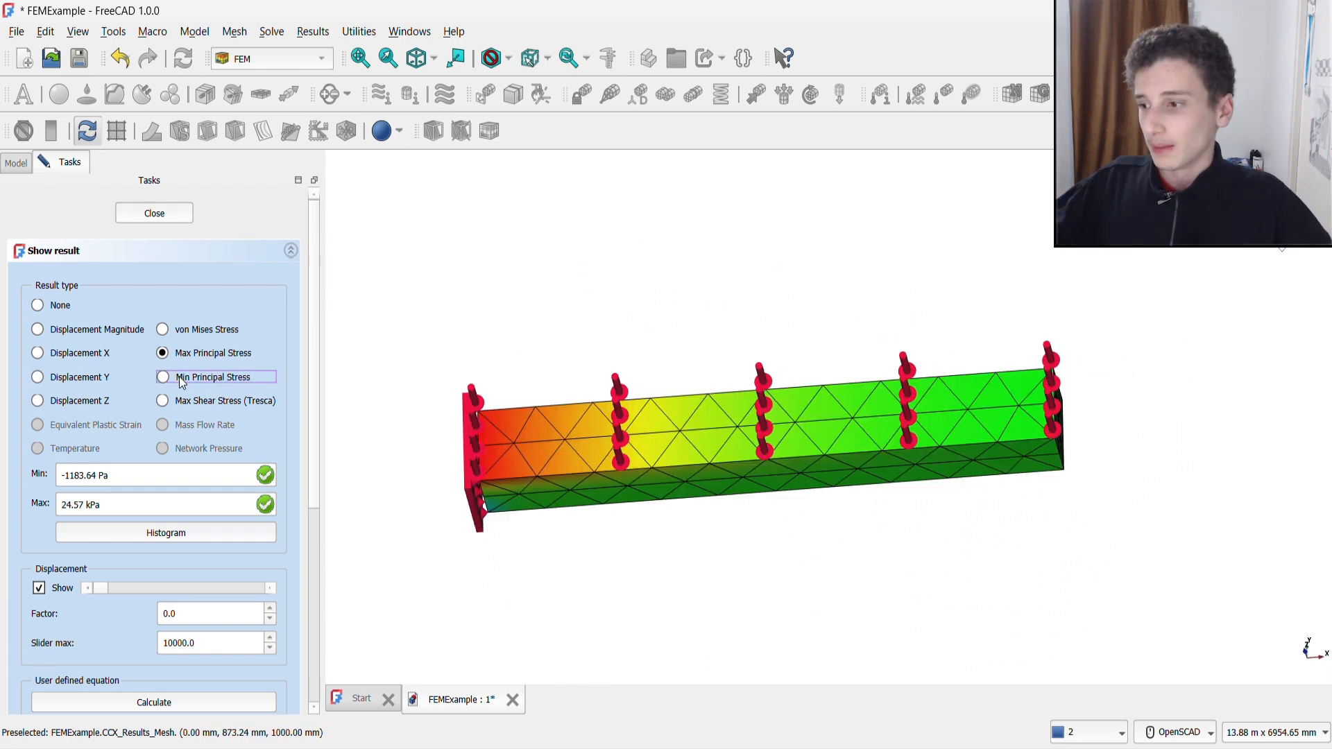
Display the beam's minimum principal stress and inspect its distribution from several angles.
left_click(180, 379)
left_click_drag(806, 565, 796, 492)
right_click_drag(796, 493, 774, 369)
left_click_drag(678, 608, 705, 502)
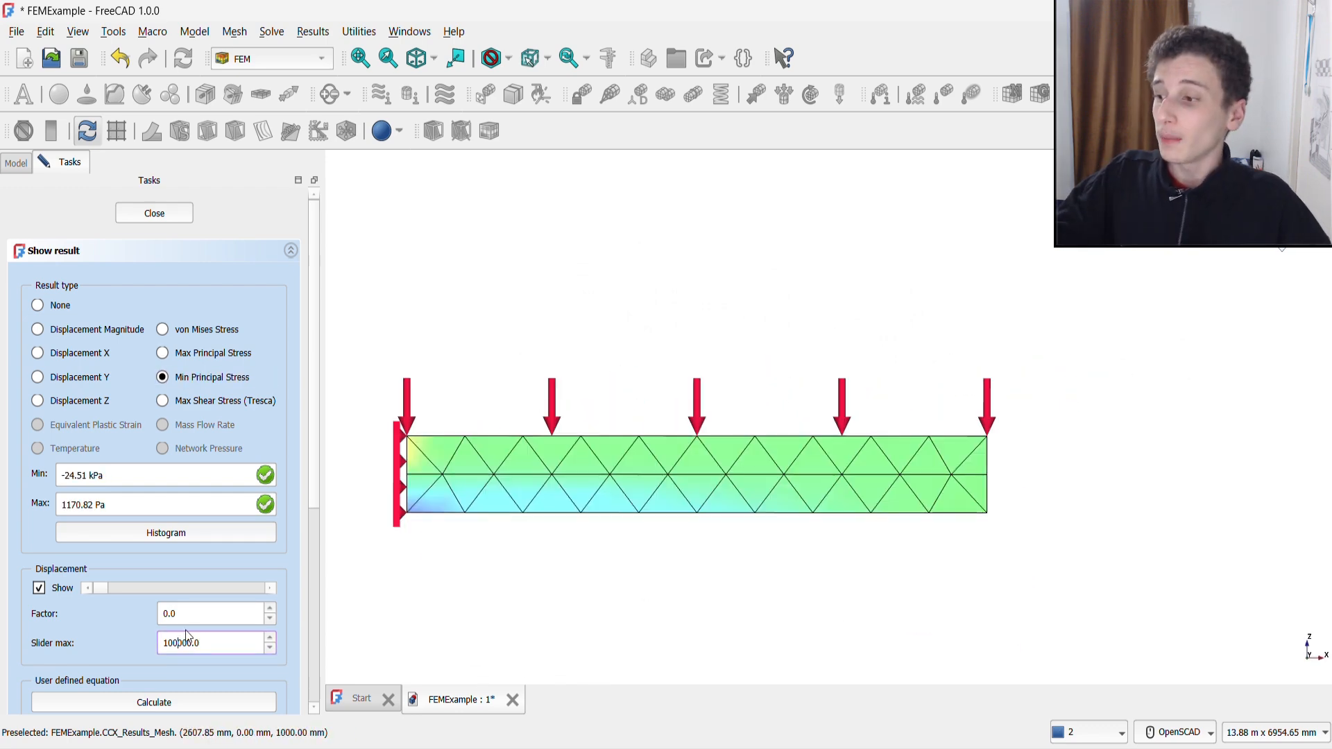
With the displacement slider maximum at 100000, exaggerate the beam's deformation to a factor of 27000 and beyond.
left_click_drag(106, 585, 149, 624)
scroll(580, 528, "up", 3)
right_click_drag(582, 530, 739, 495)
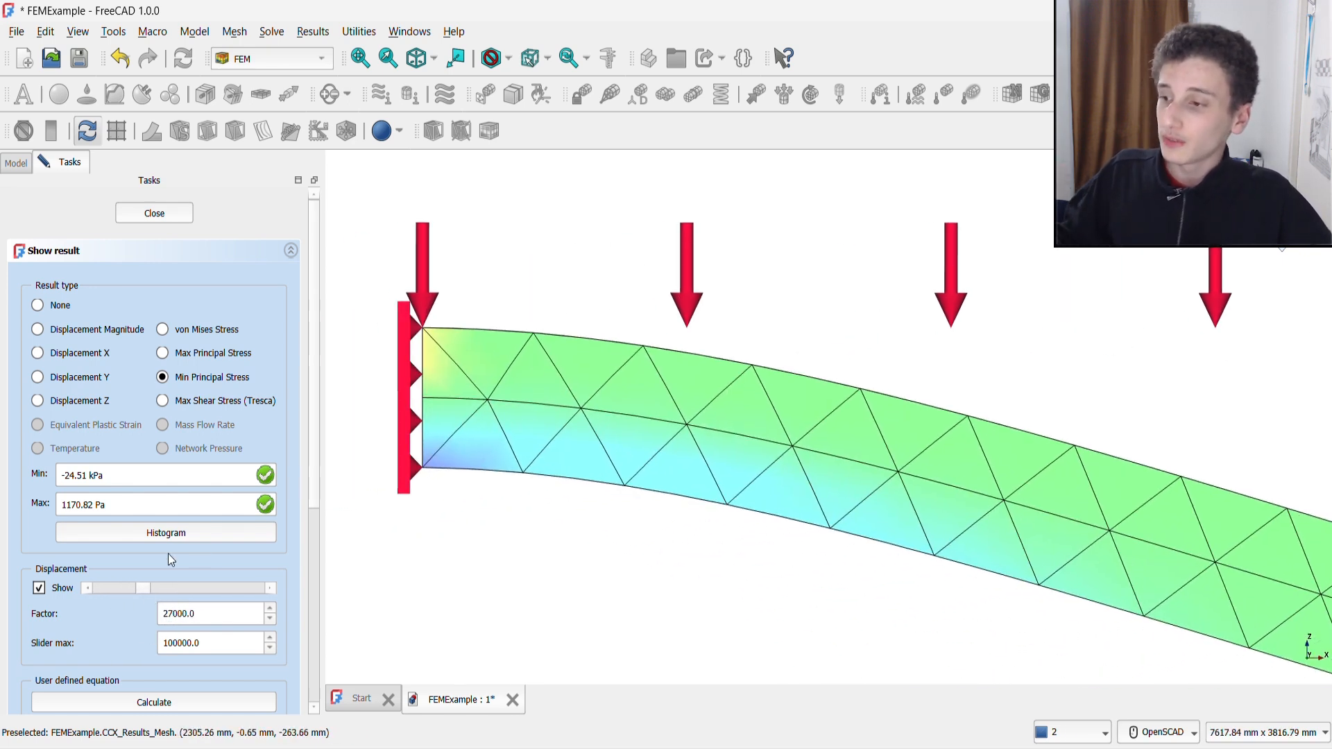
left_click_drag(141, 593, 215, 588)
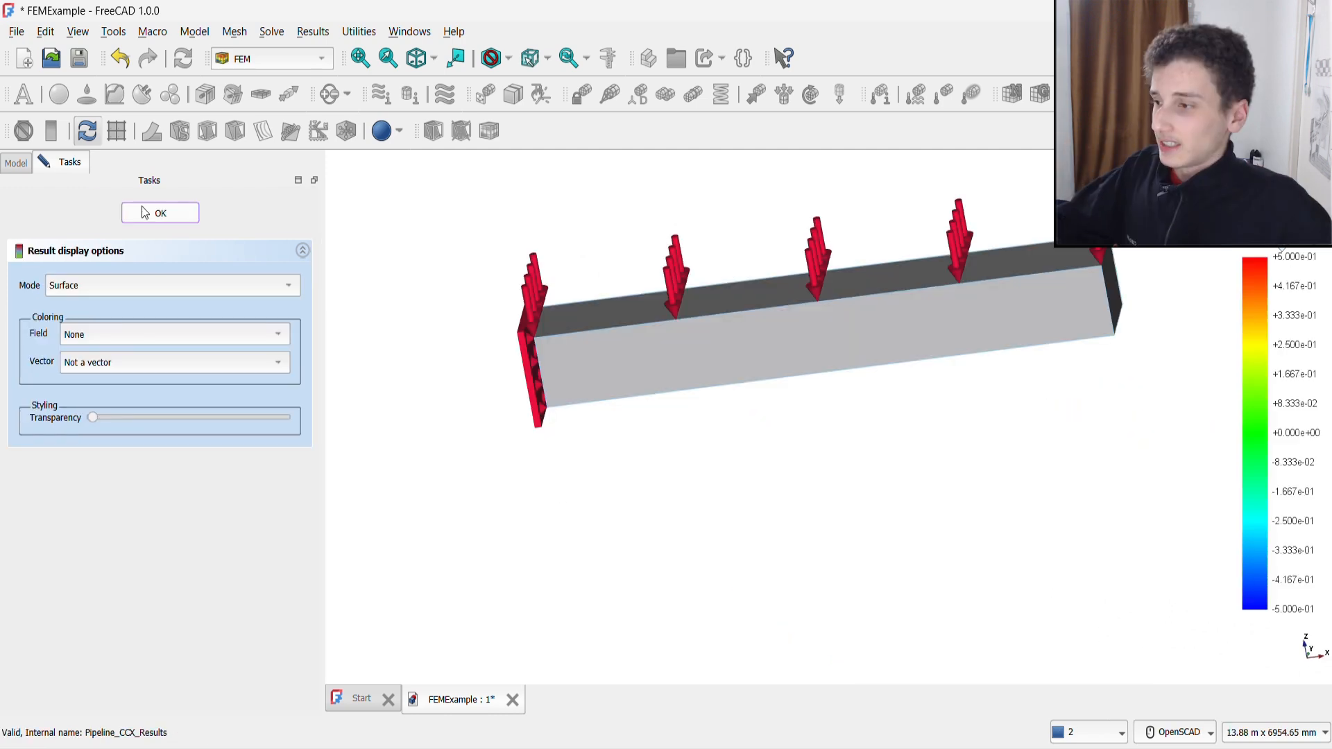
Color the Pipeline_CCX_Results surface by the von Mises Stress field.
left_click(154, 213)
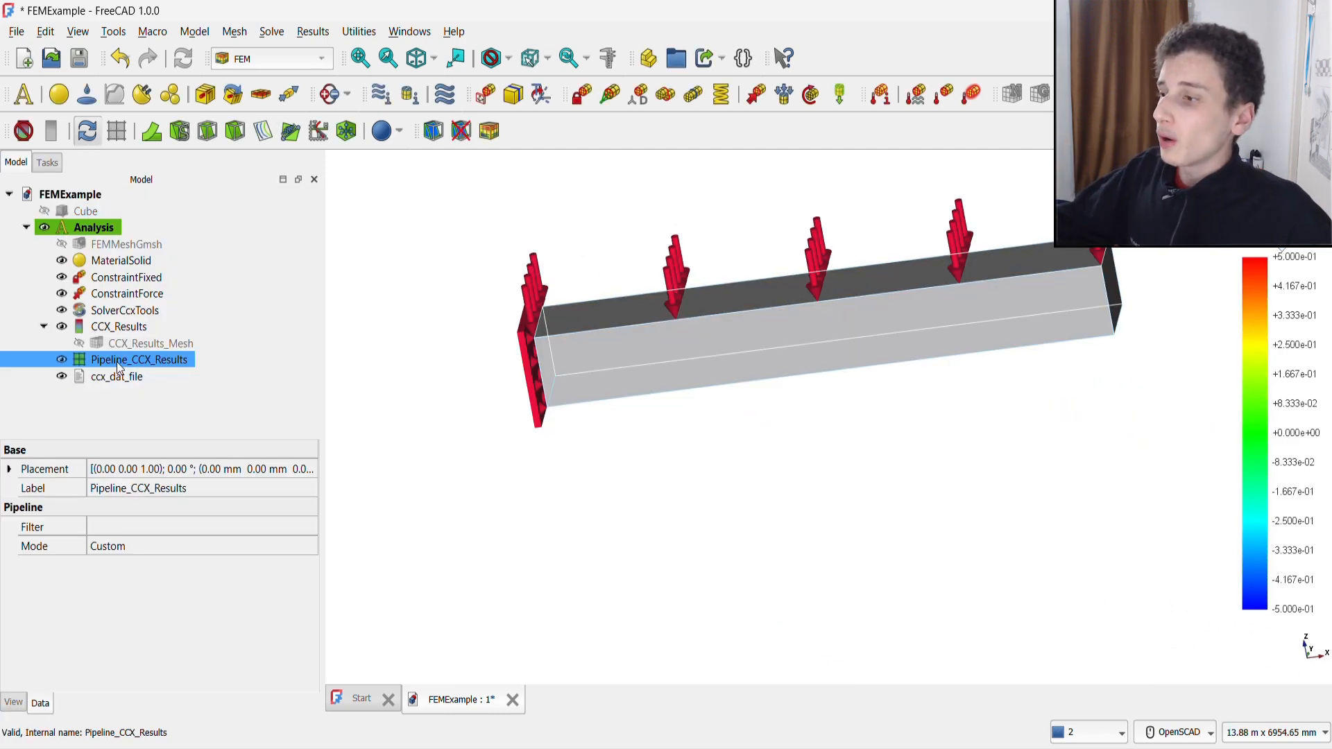
double_click(115, 361)
left_click(111, 340)
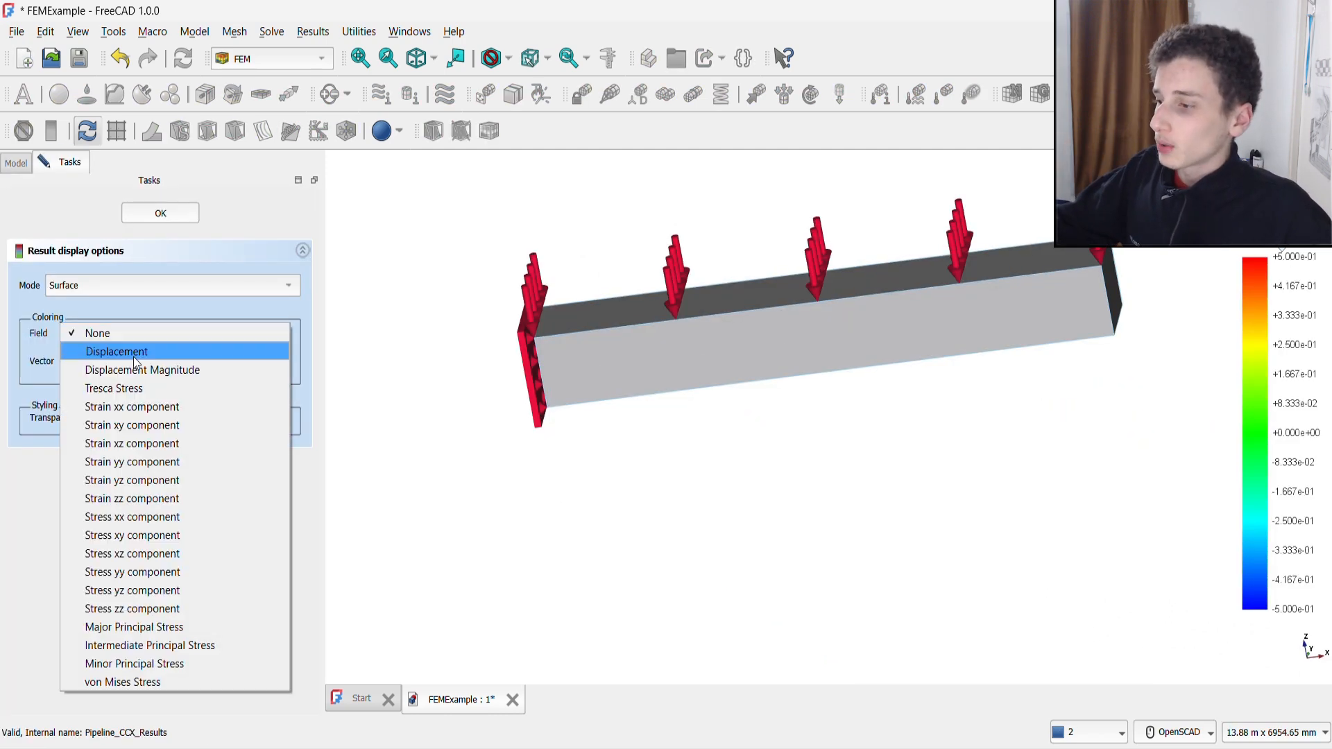
left_click(157, 690)
left_click_drag(916, 250, 958, 348)
scroll(583, 562, "up", 2)
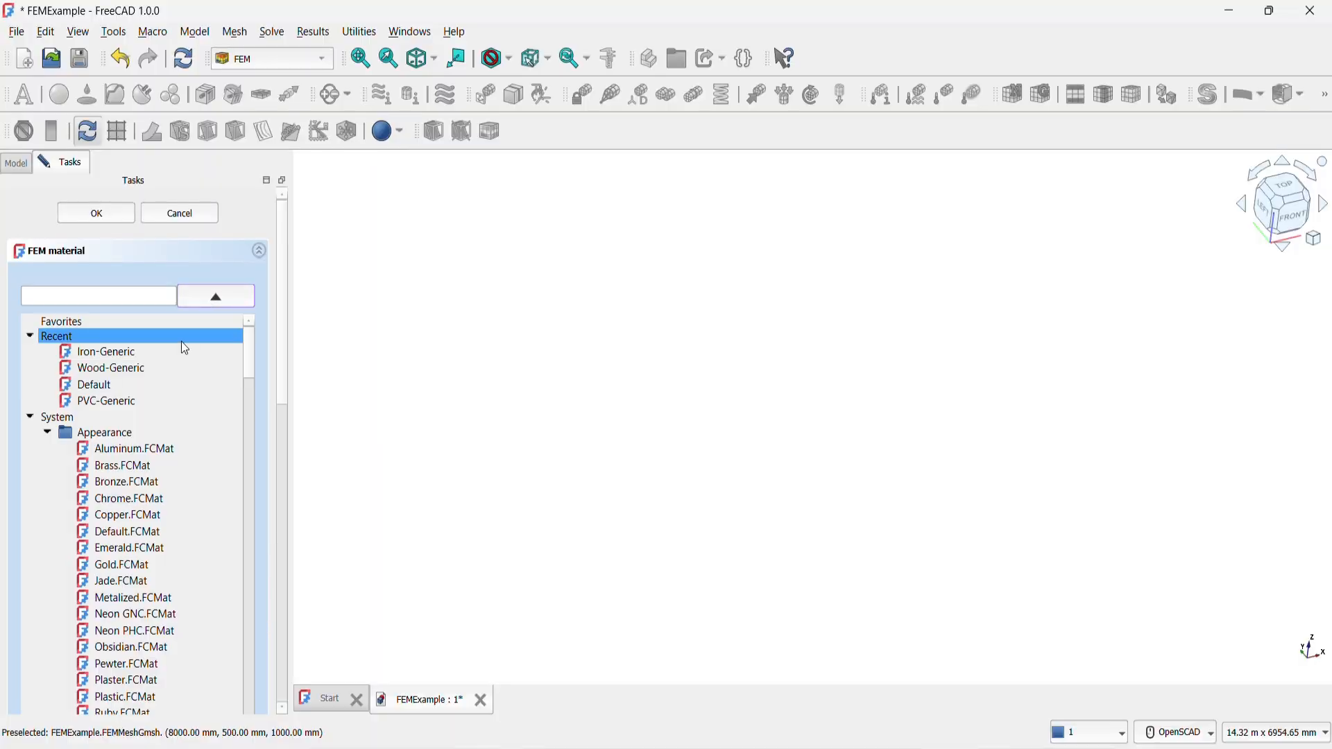
scroll(181, 342, "down", 5)
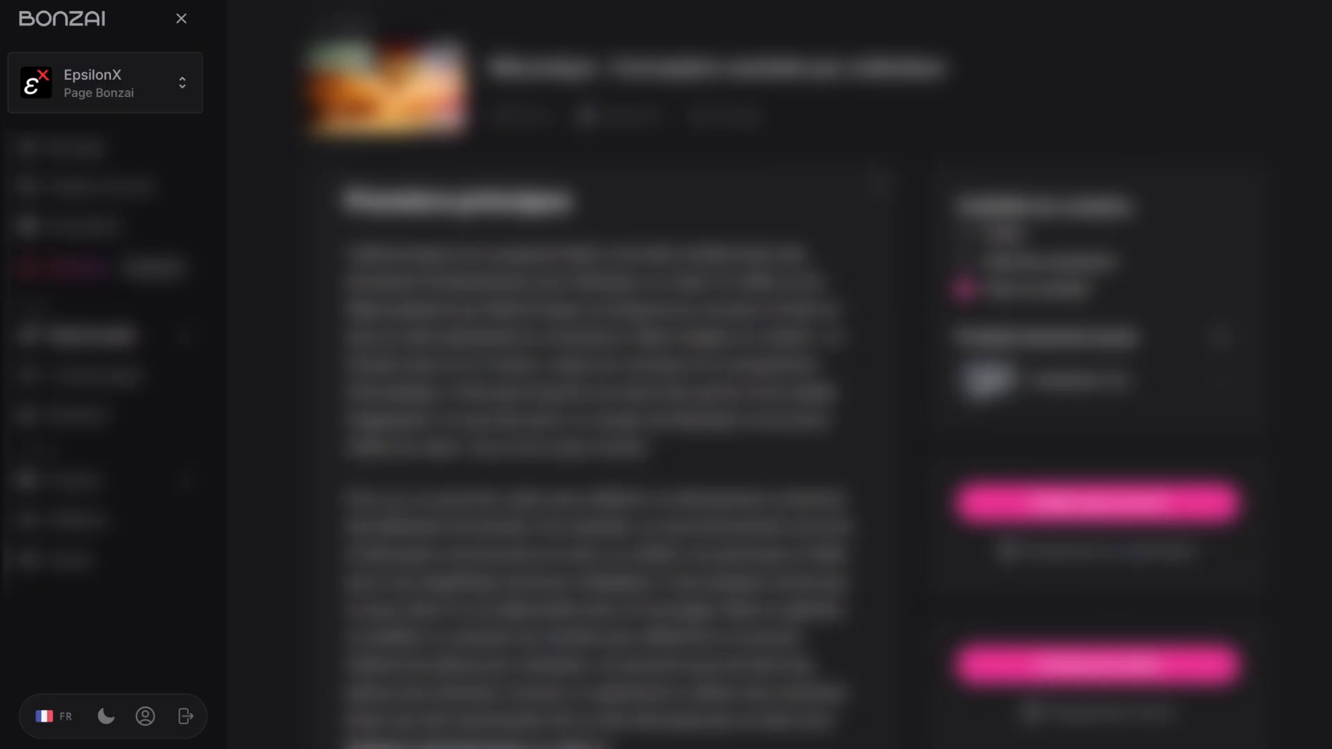
scroll(597, 375, "down", 7)
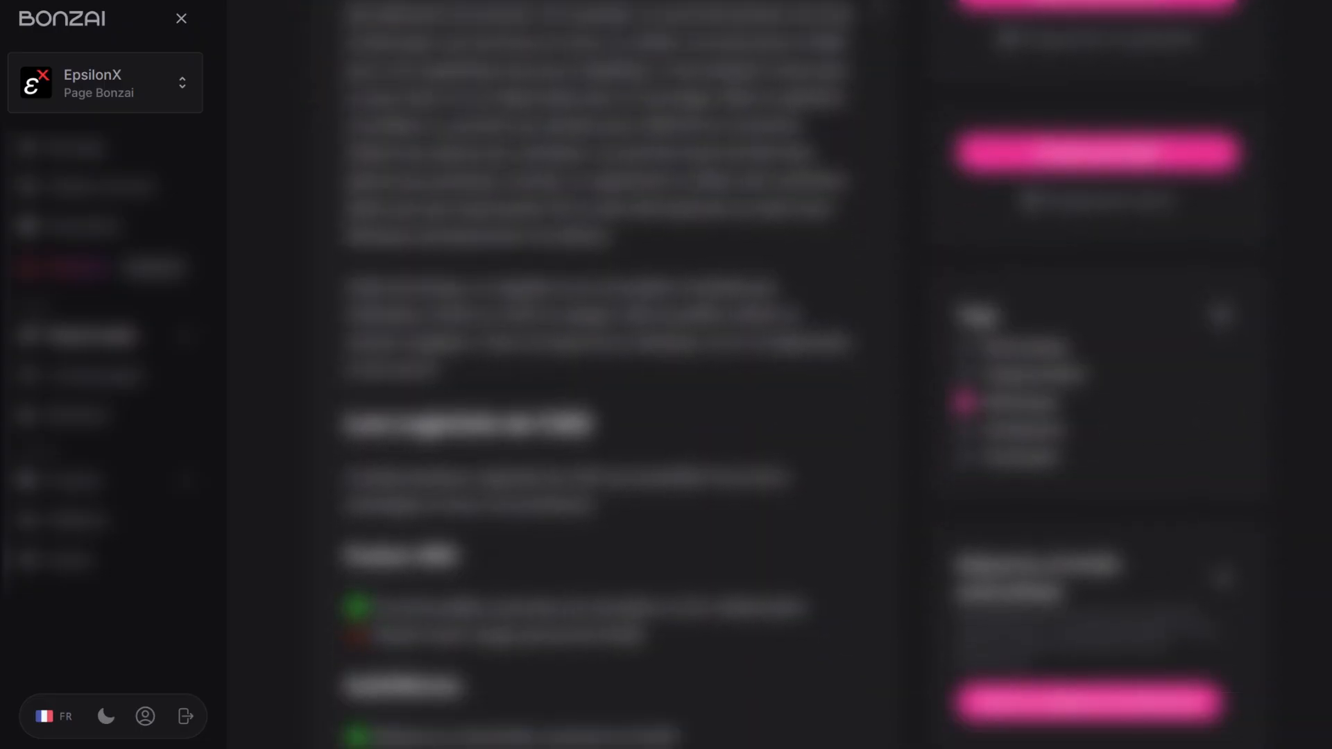
scroll(596, 375, "down", 7)
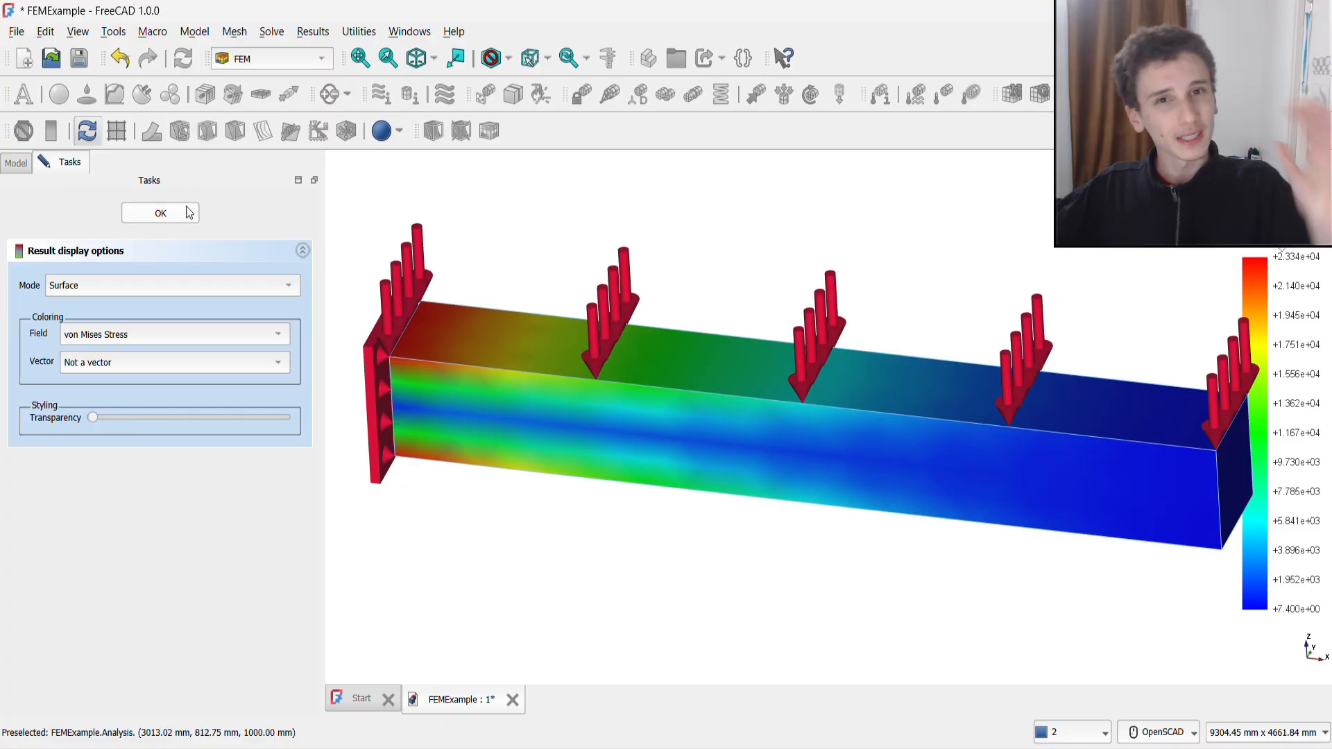
Switch to the browser, search for "grabcad tour eiffel" and browse the Eiffel tower models in the GrabCAD library.
left_click(186, 210)
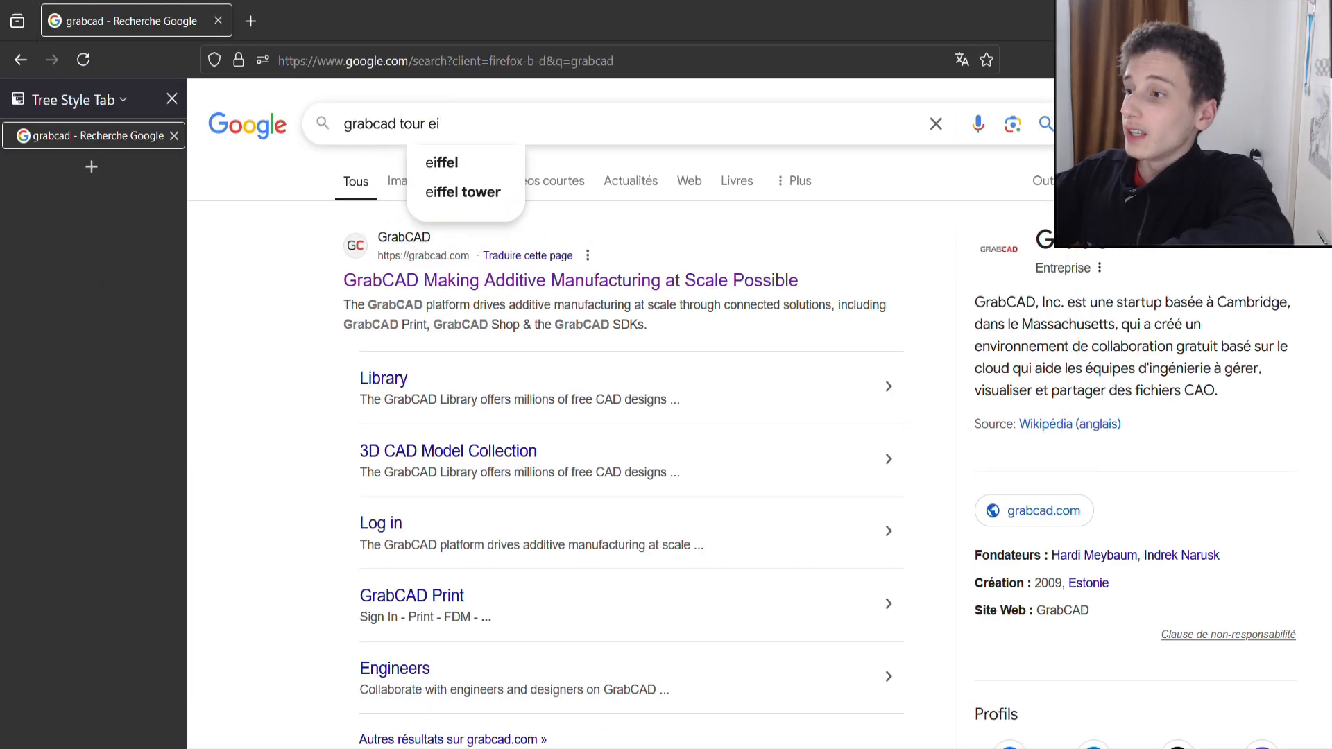
type("ffel")
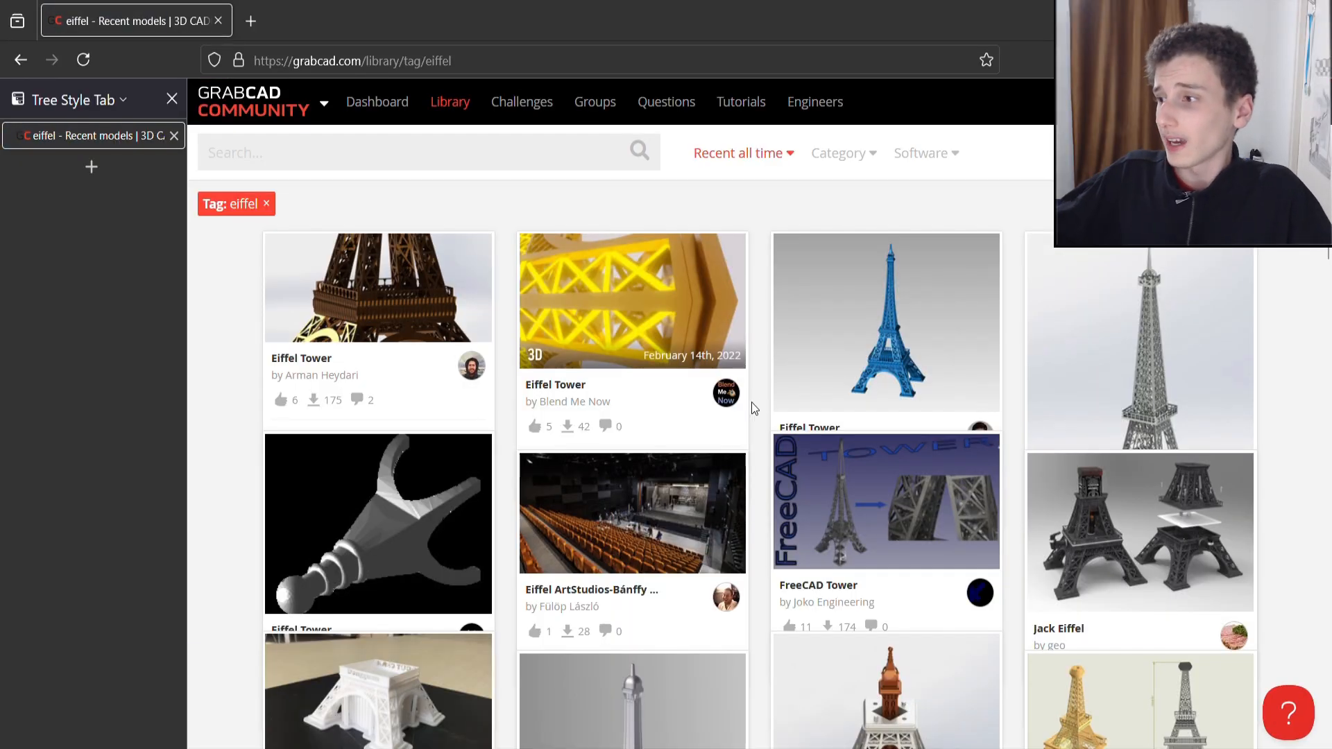
scroll(755, 408, "down", 7)
left_click(719, 362)
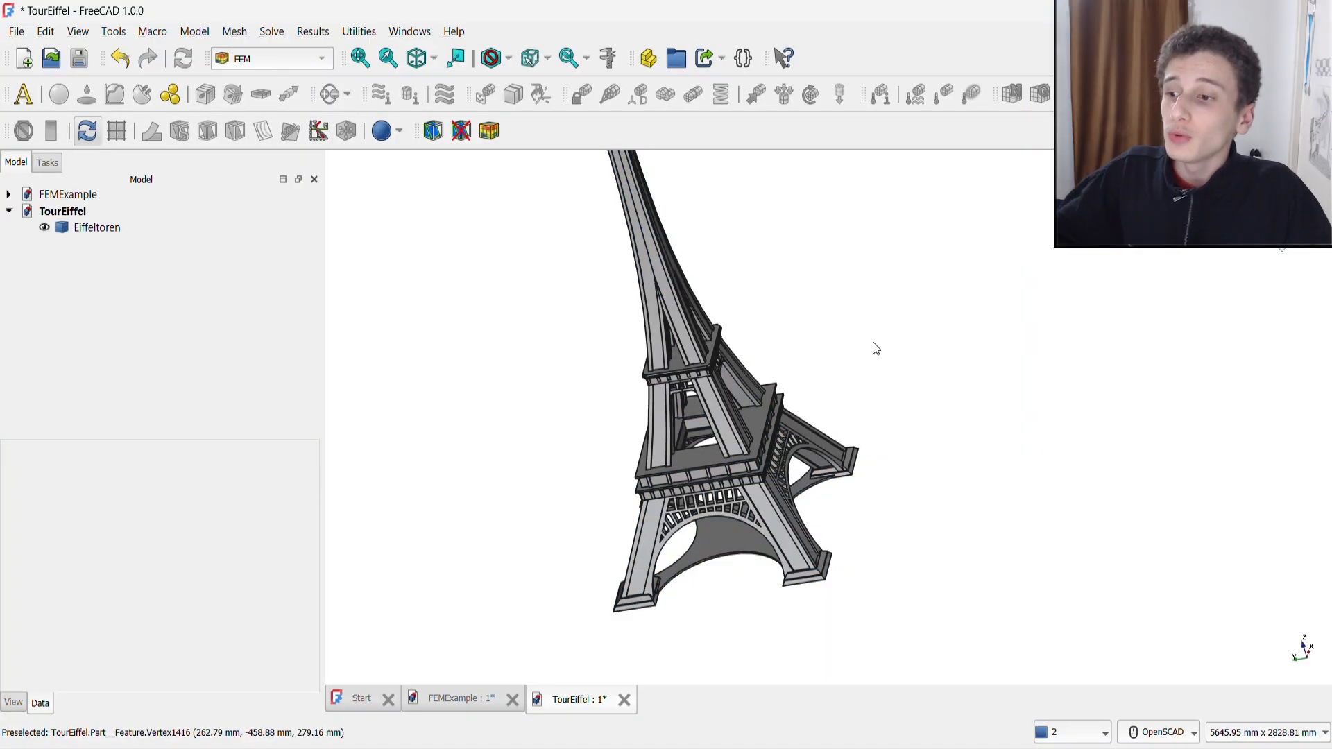
Examine the imported Eiffel tower model in FreeCAD, including the arches, legs and lower platform.
right_click_drag(885, 346, 943, 352)
left_click_drag(872, 360, 958, 368)
scroll(823, 466, "up", 5)
right_click_drag(797, 522, 816, 456)
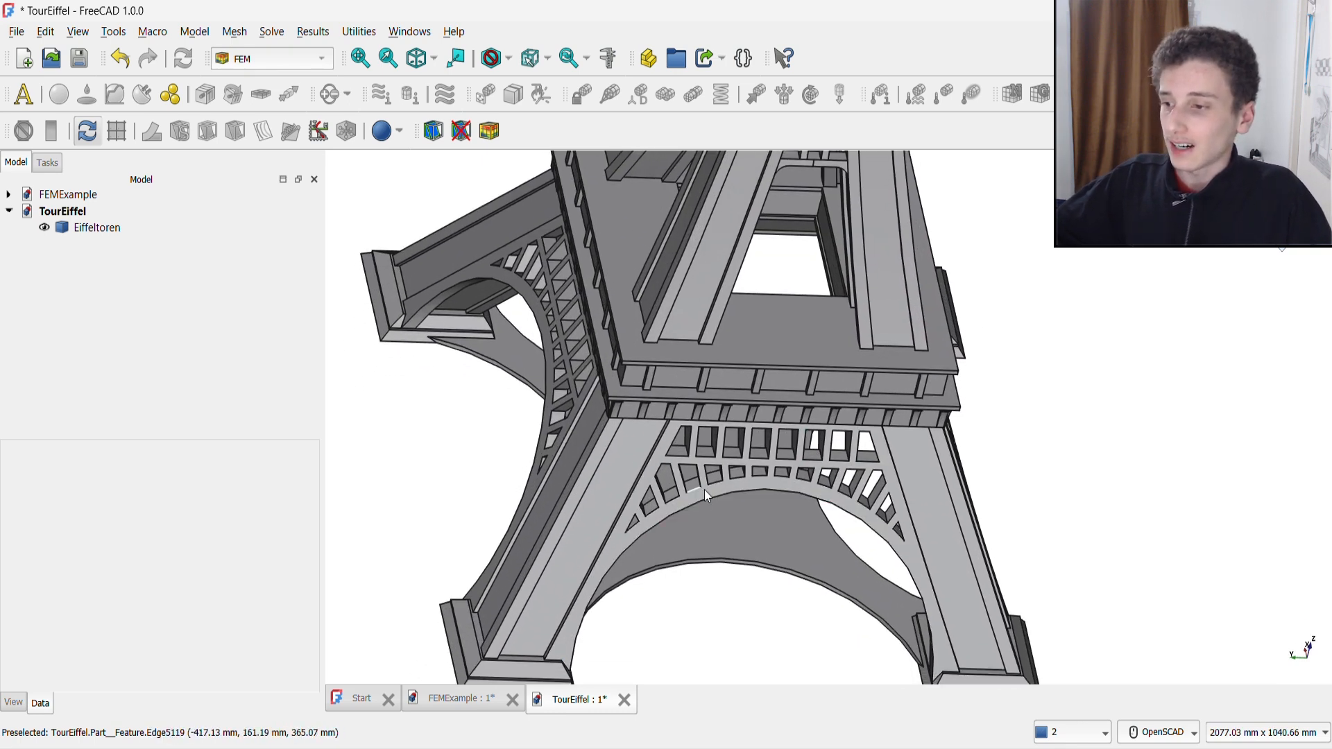
scroll(798, 430, "down", 6)
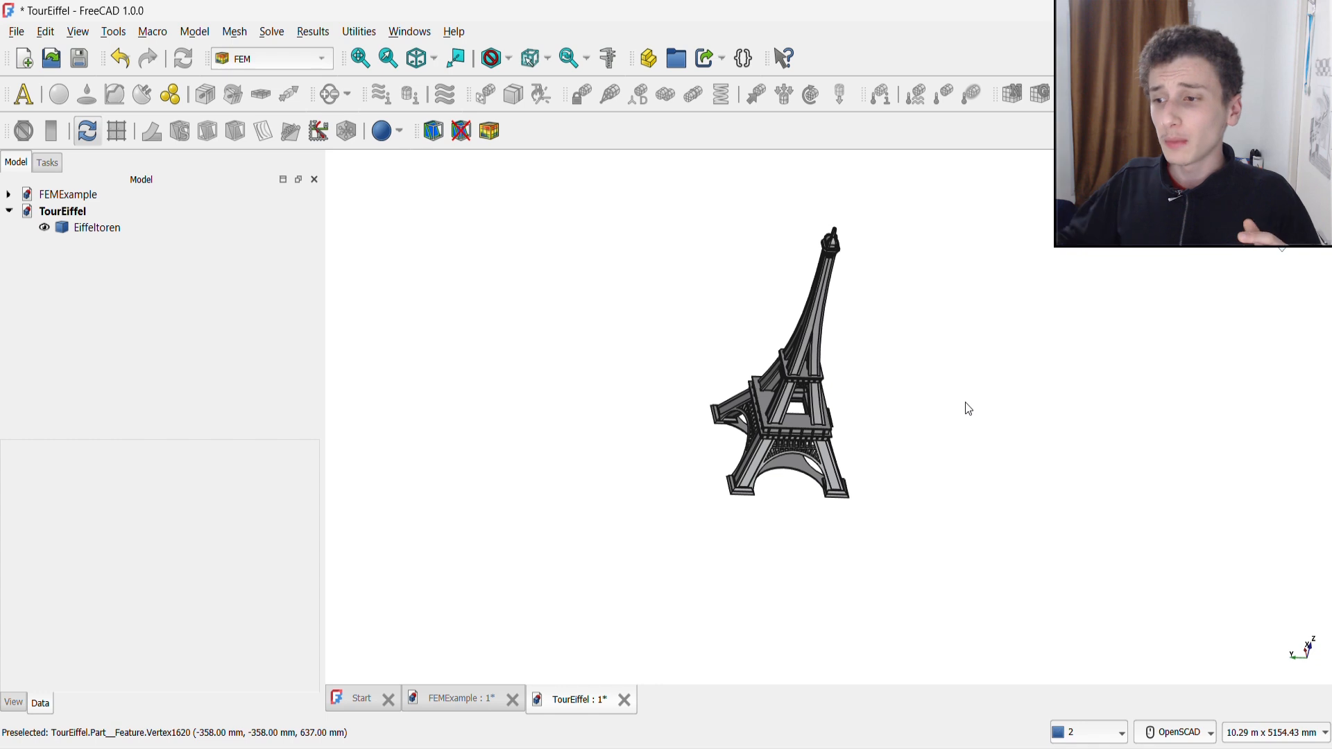
right_click_drag(965, 424, 920, 451)
scroll(824, 490, "up", 3)
left_click_drag(978, 477, 816, 470)
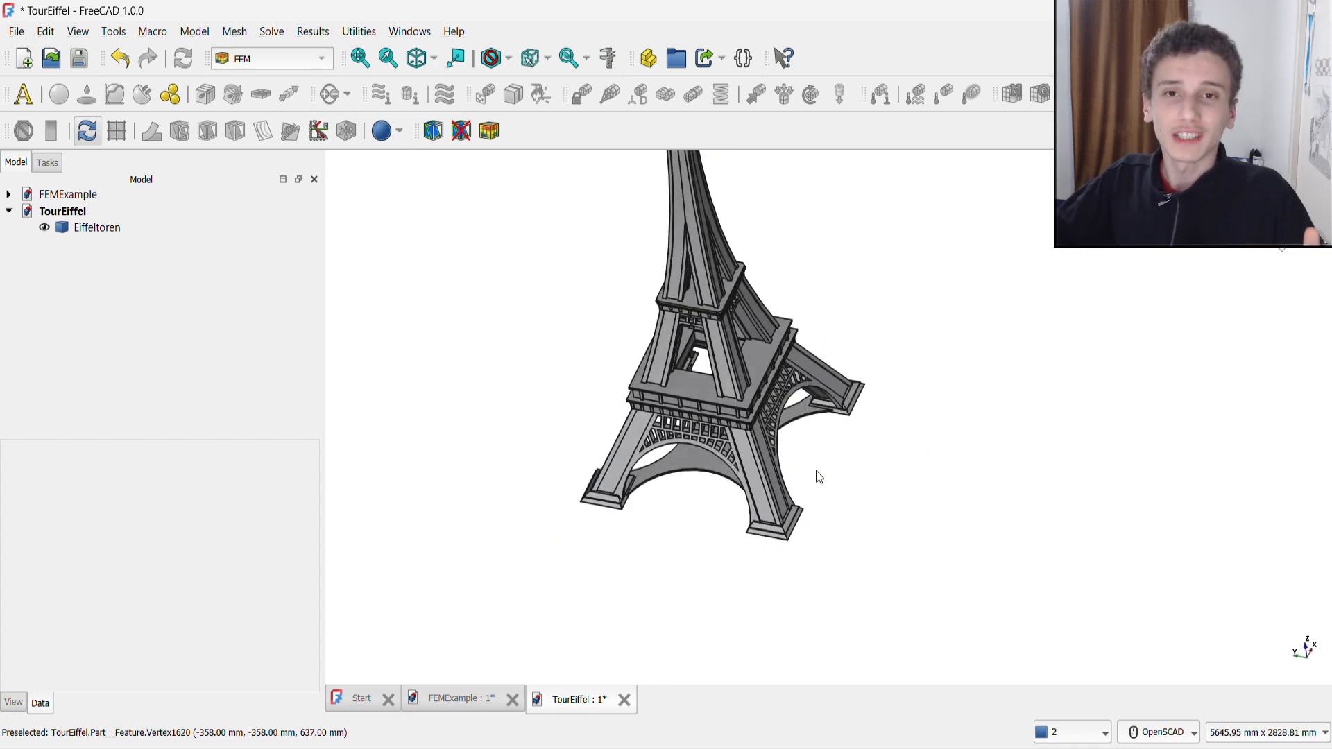
scroll(816, 470, "up", 4)
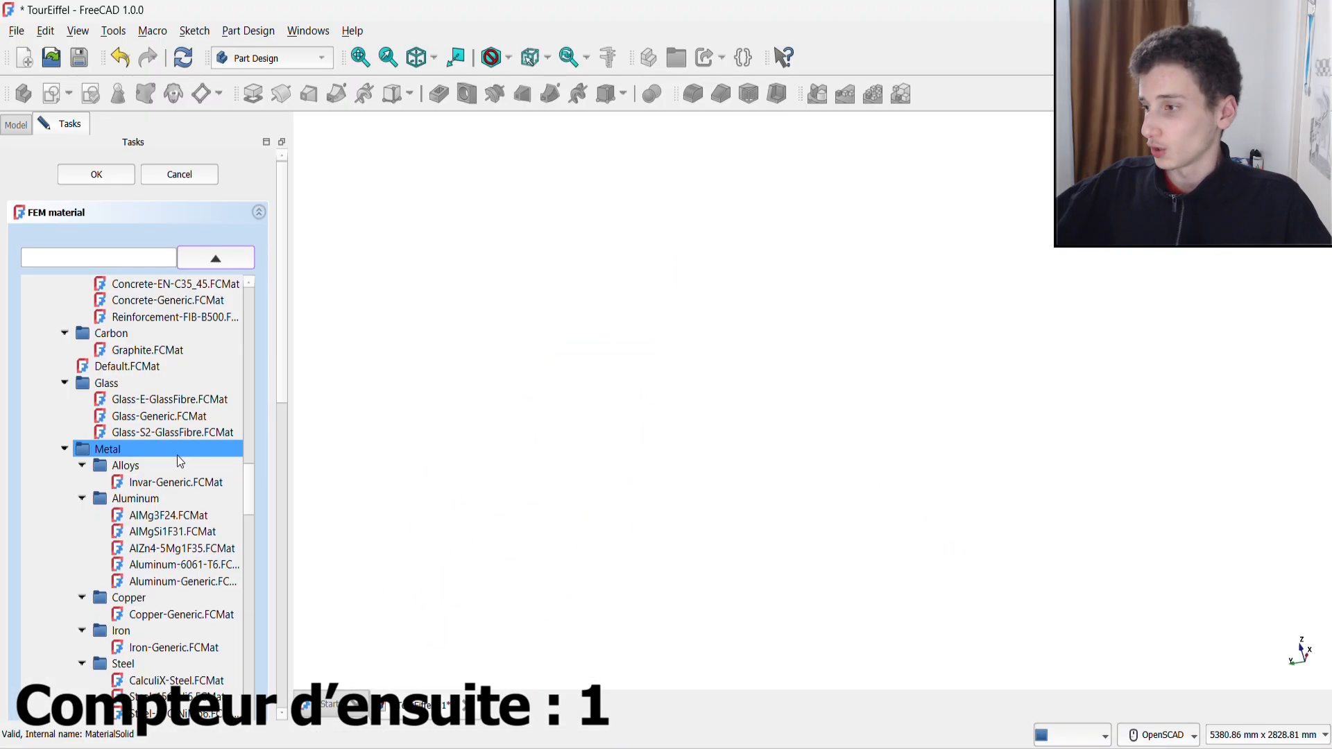
Choose a metal material from the library for the Eiffel tower analysis.
left_click(170, 517)
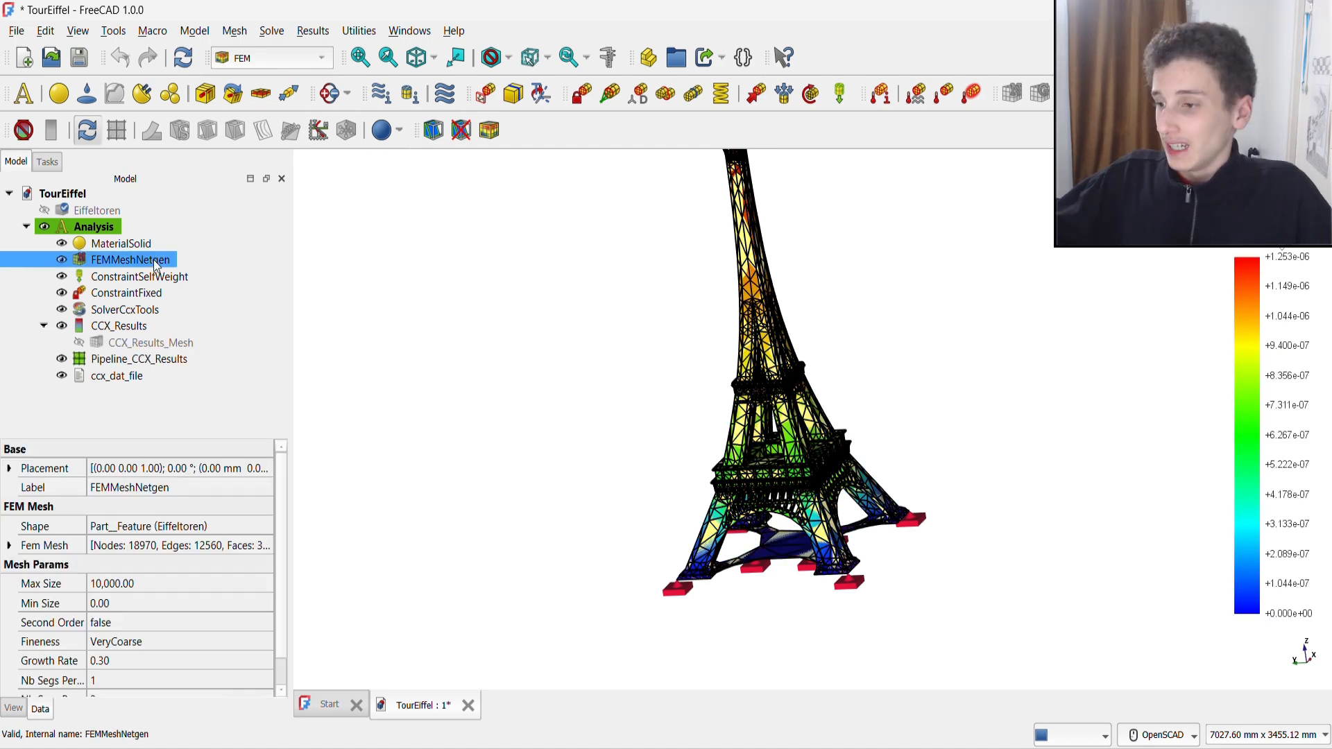
Hide the FEMMeshNetgen mesh and color the tower's result surface by the von Mises Stress field.
key("space")
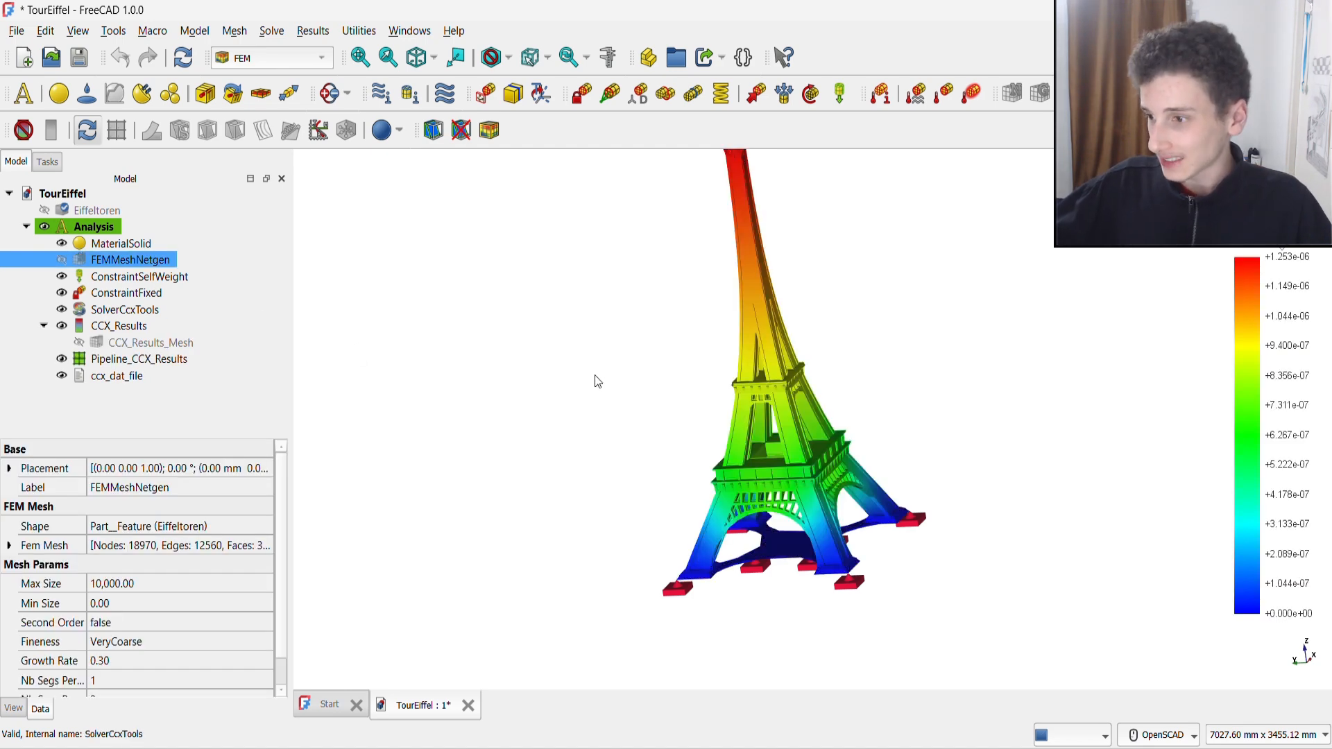
key("0")
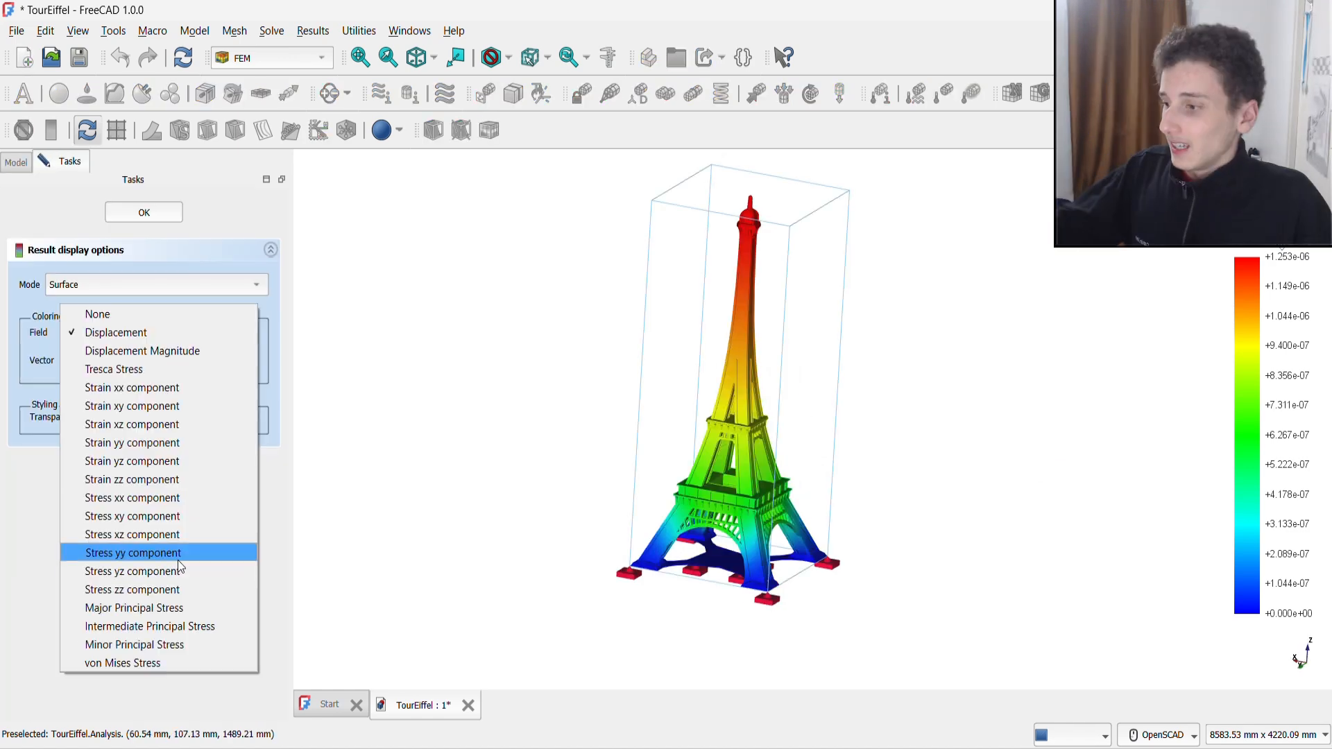
left_click(158, 665)
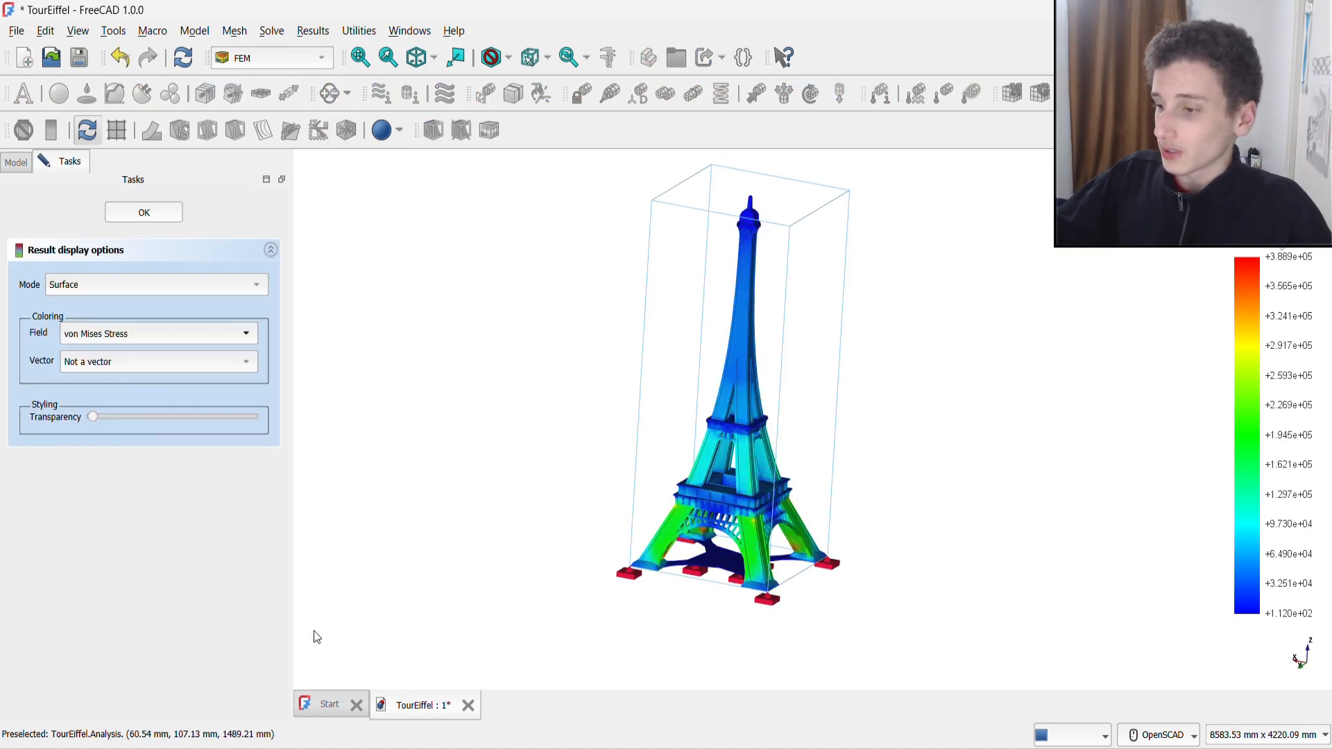
Examine the von Mises stress distribution on the tower's legs and lower platforms.
scroll(803, 490, "up", 3)
scroll(700, 494, "up", 6)
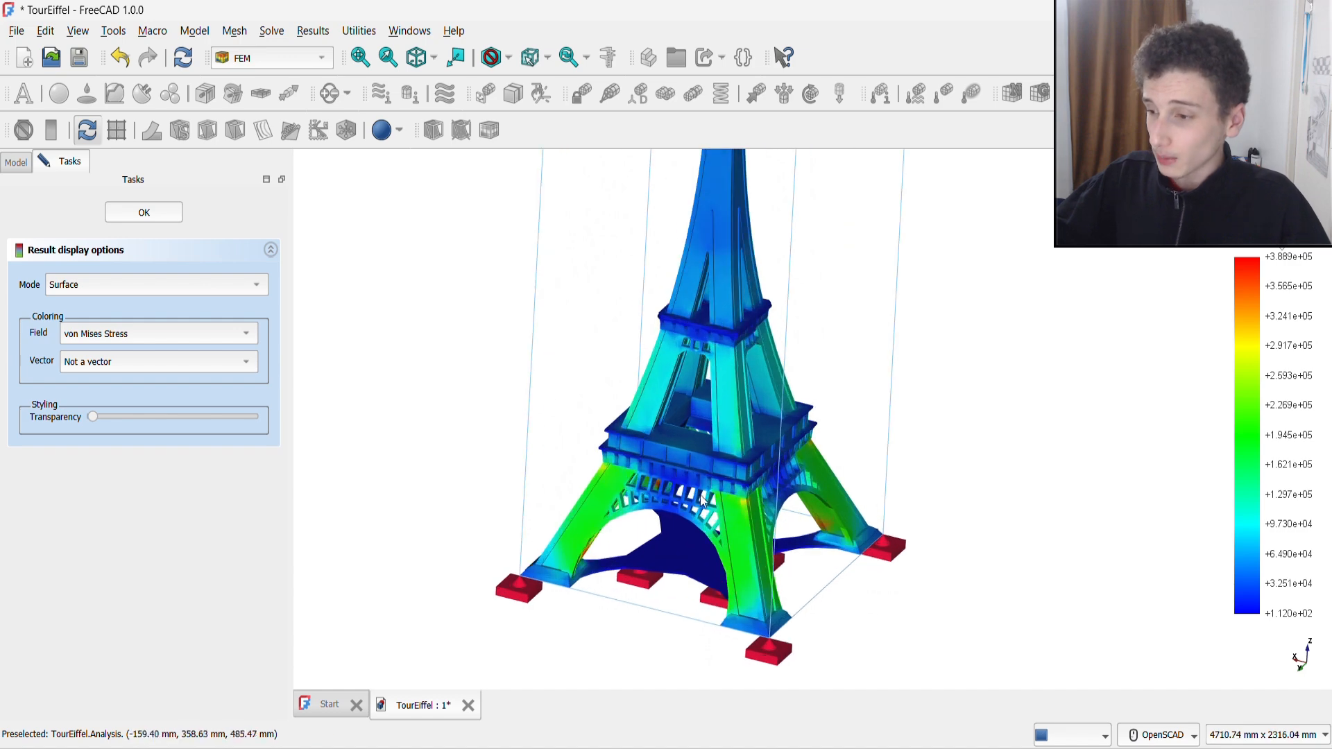
left_click_drag(804, 516, 858, 505)
left_click_drag(956, 466, 895, 409)
scroll(824, 319, "up", 2)
left_click_drag(823, 318, 819, 305)
scroll(798, 415, "down", 1)
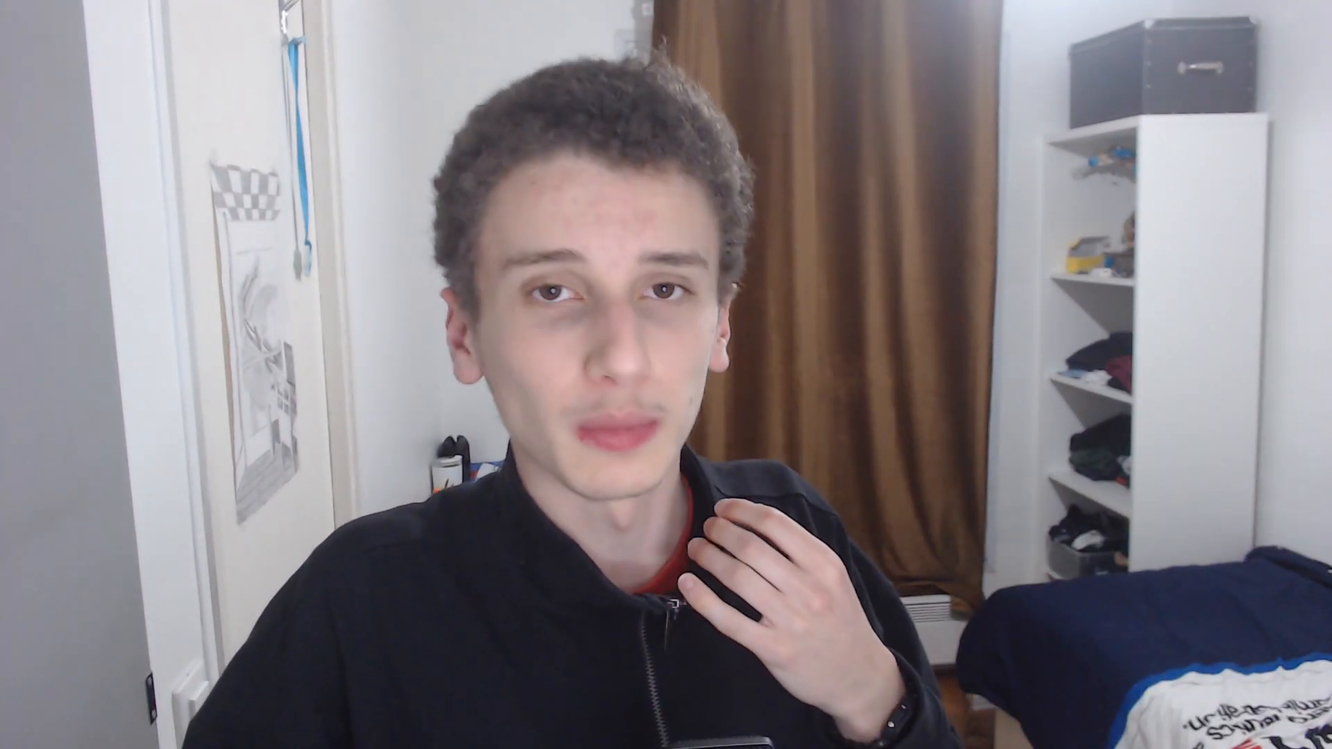
Color the CCX_Results mesh by Displacement Magnitude and show the tower's exaggerated deformation with a slider maximum of 100000 and a factor of 20000.
double_click(128, 325)
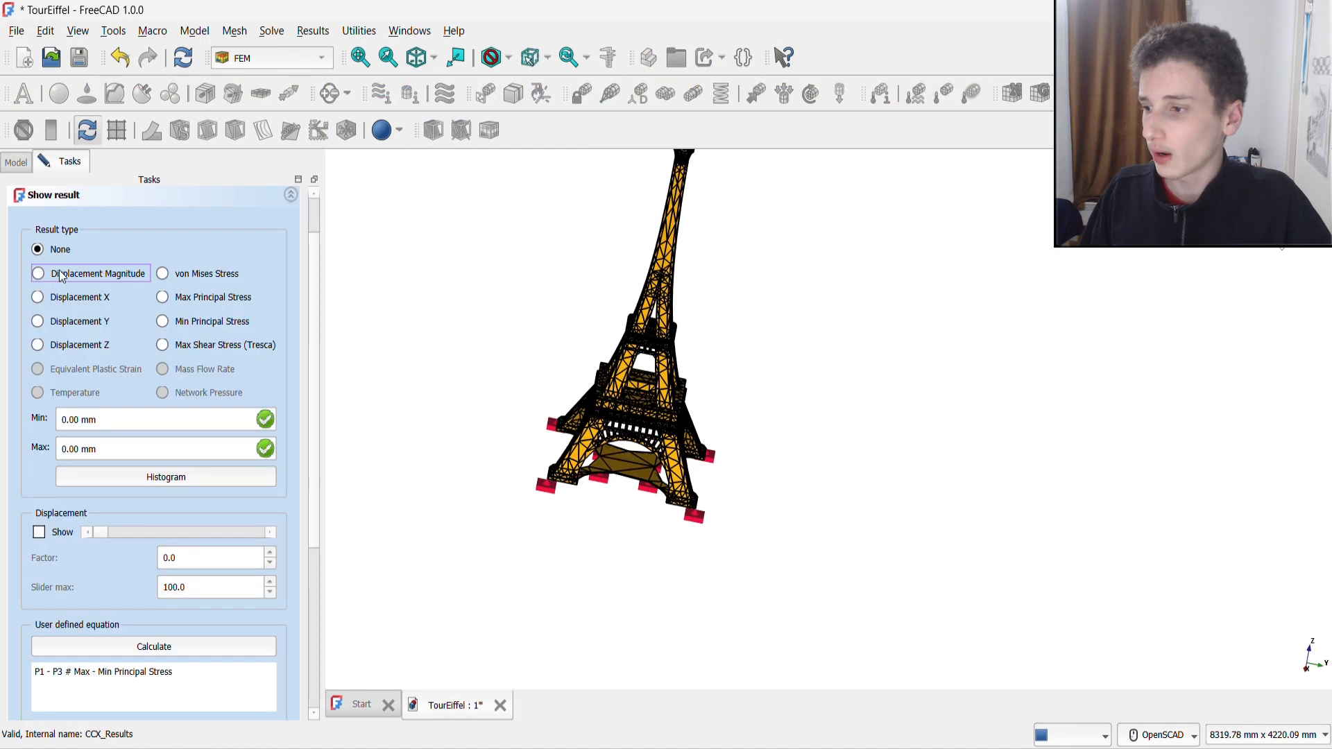
scroll(699, 477, "up", 3)
left_click_drag(776, 521, 898, 476)
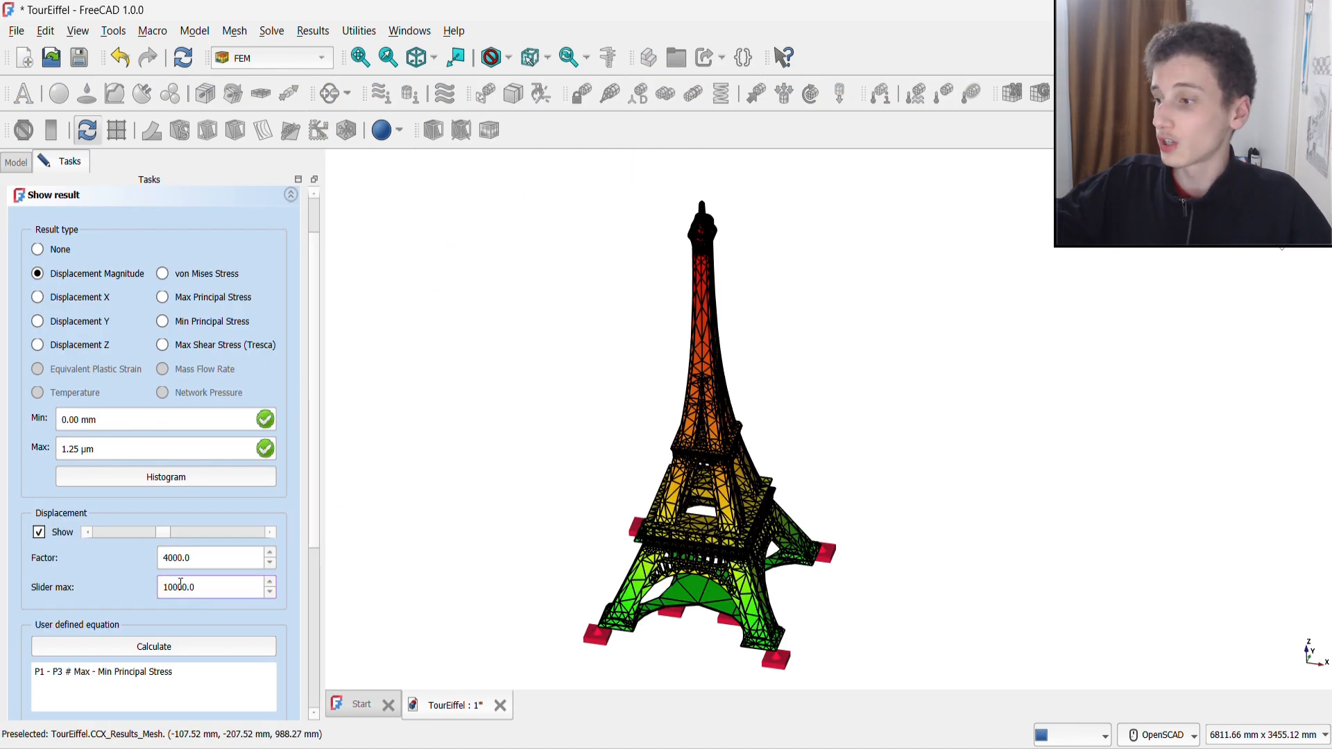
mouse_move(99, 532)
left_mouse_down()
mouse_move(415, 530)
mouse_move(182, 550)
mouse_move(83, 537)
left_mouse_up()
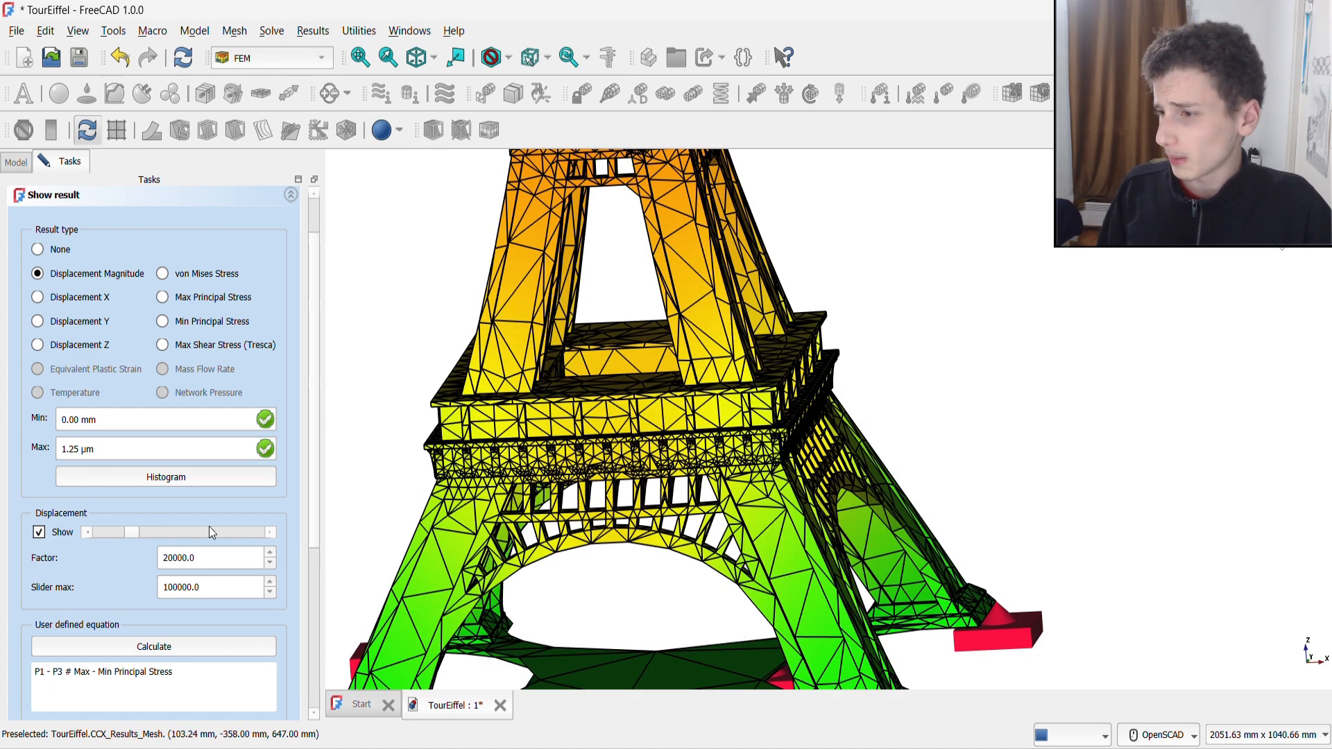
Reset the displacement factor to 0 and vary it again to compare the undeformed and deformed tower legs up close.
left_click_drag(210, 527, 7, 616)
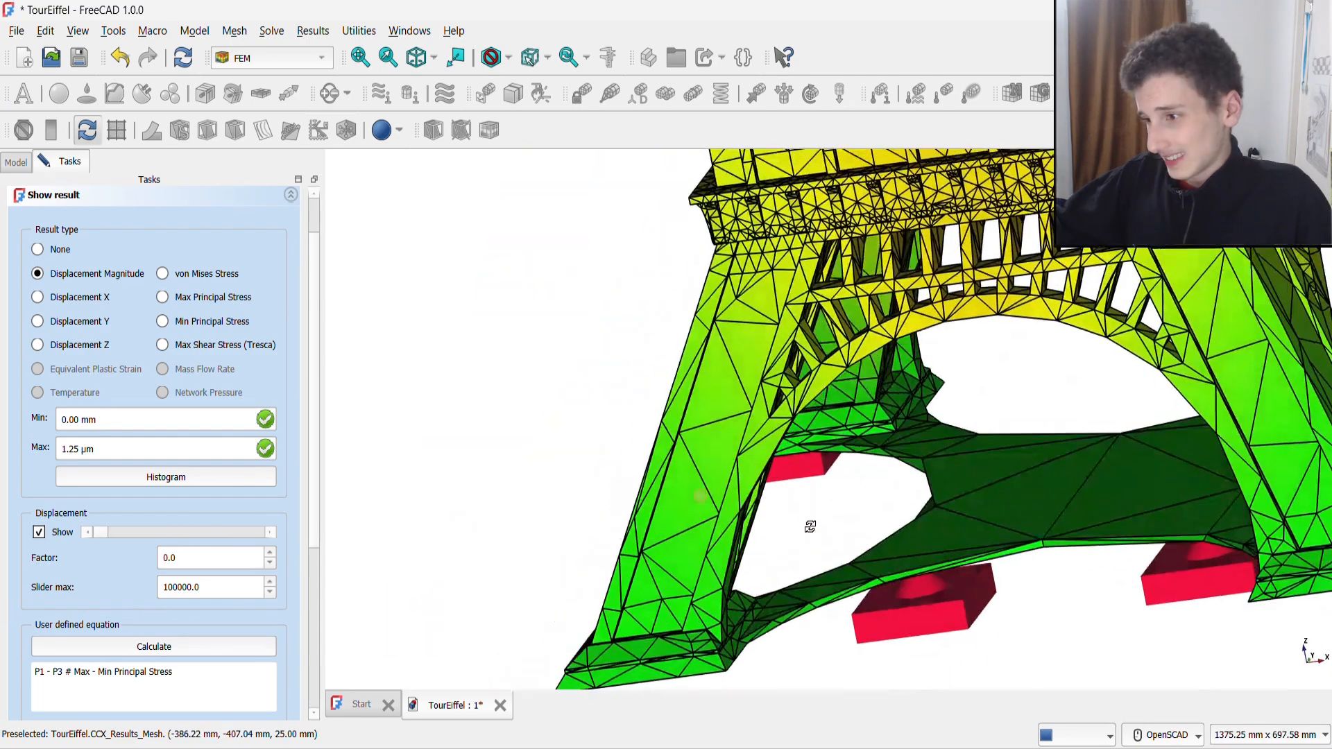
left_click_drag(810, 527, 504, 520)
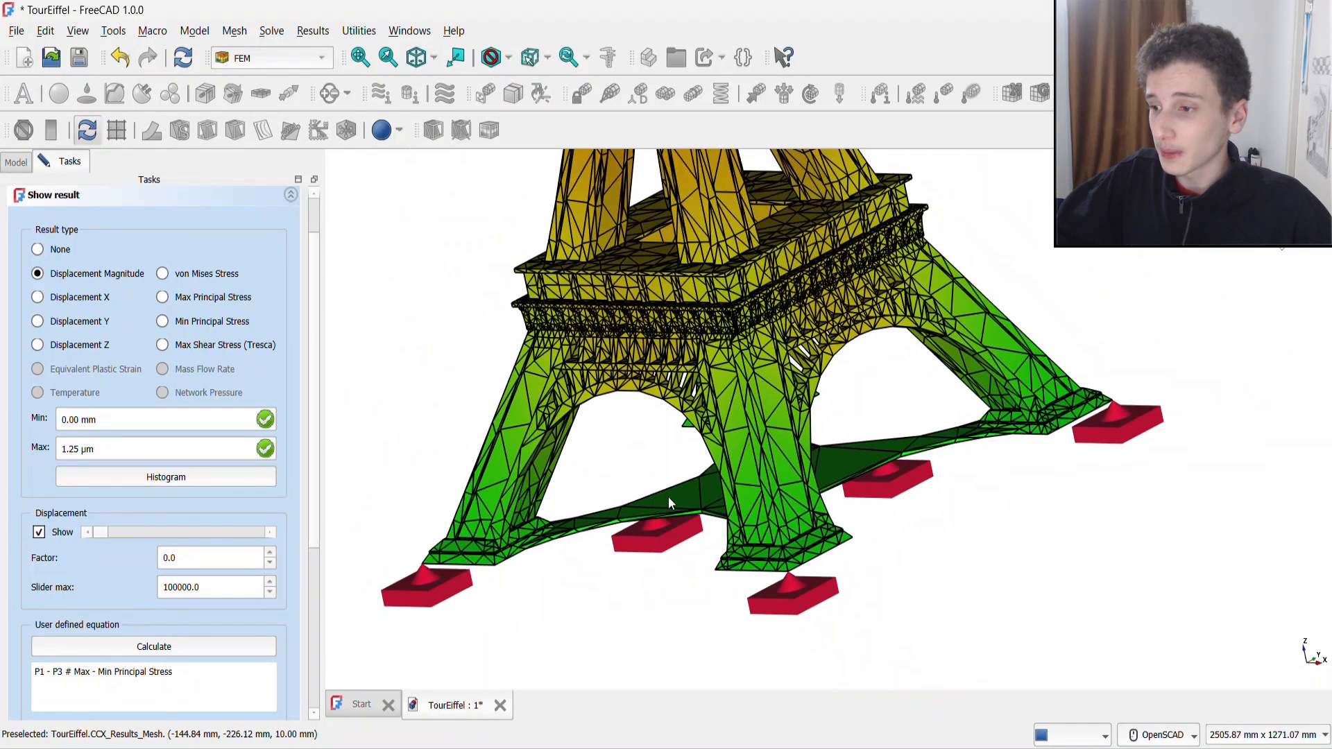
left_click_drag(101, 532, 456, 551)
Hide the CCX_Results_Mesh, color the Pipeline_CCX_Results surface by Minor Principal Stress, and inspect the tower's feet and arches.
key("space")
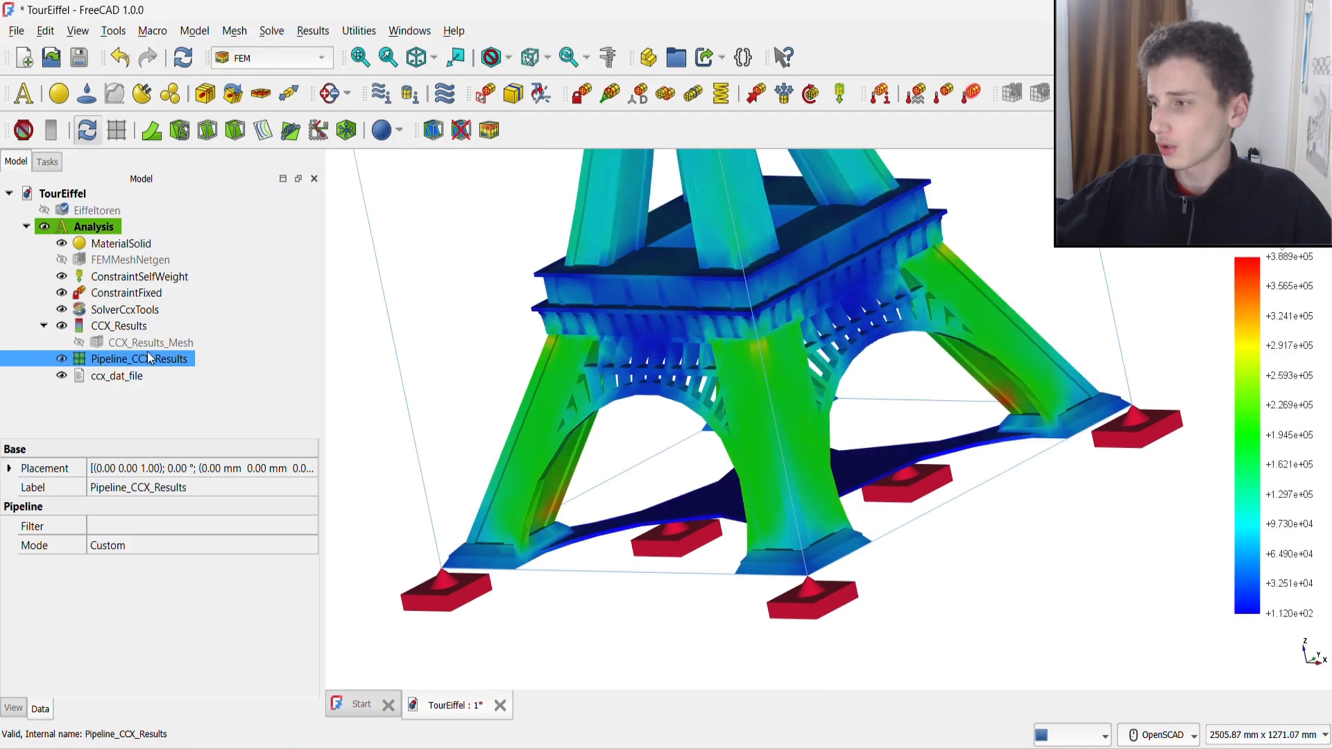
double_click(139, 359)
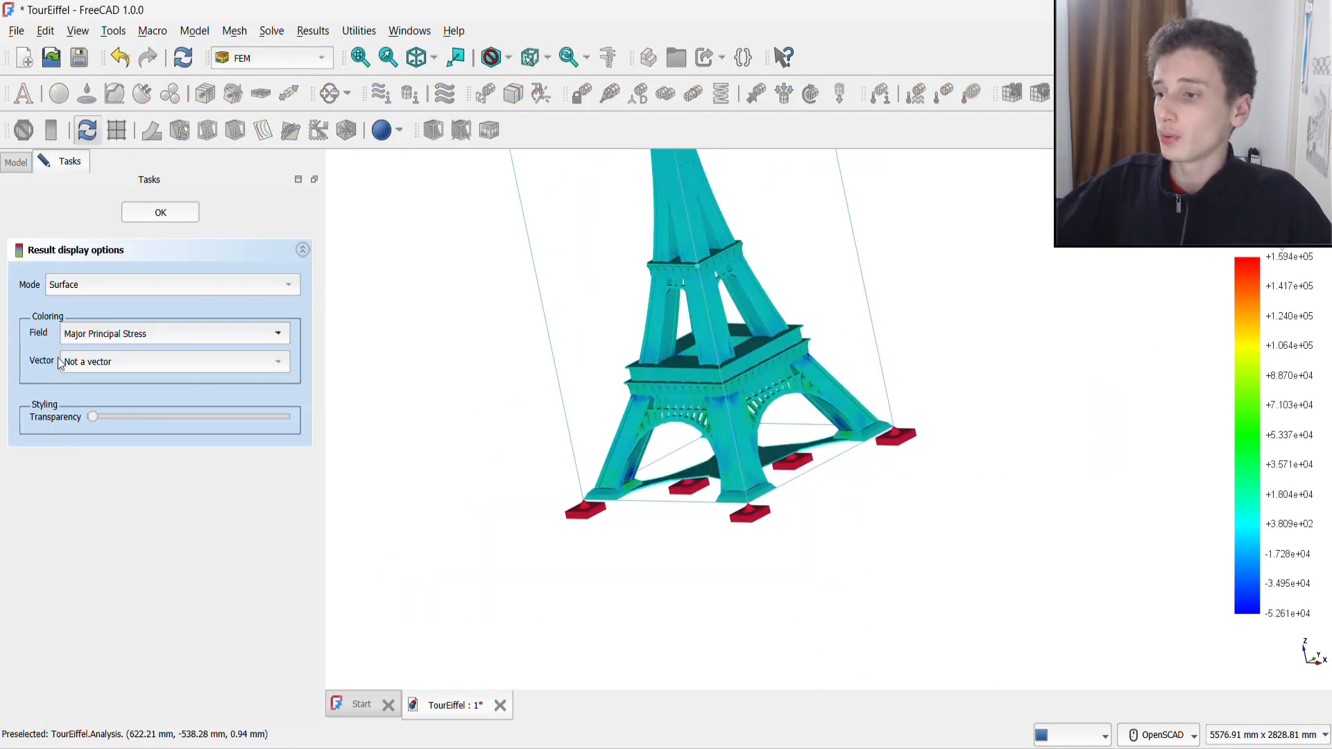
left_click(173, 333)
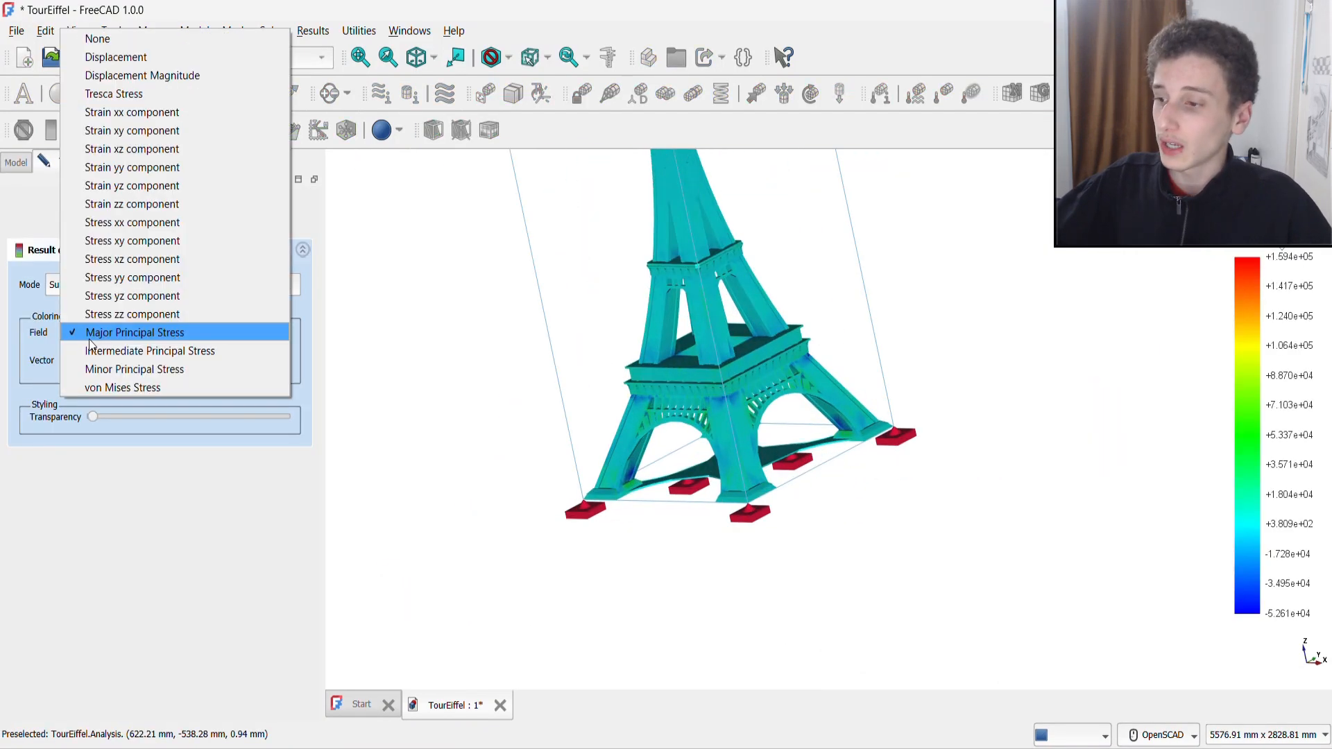
left_click(112, 372)
scroll(548, 437, "up", 5)
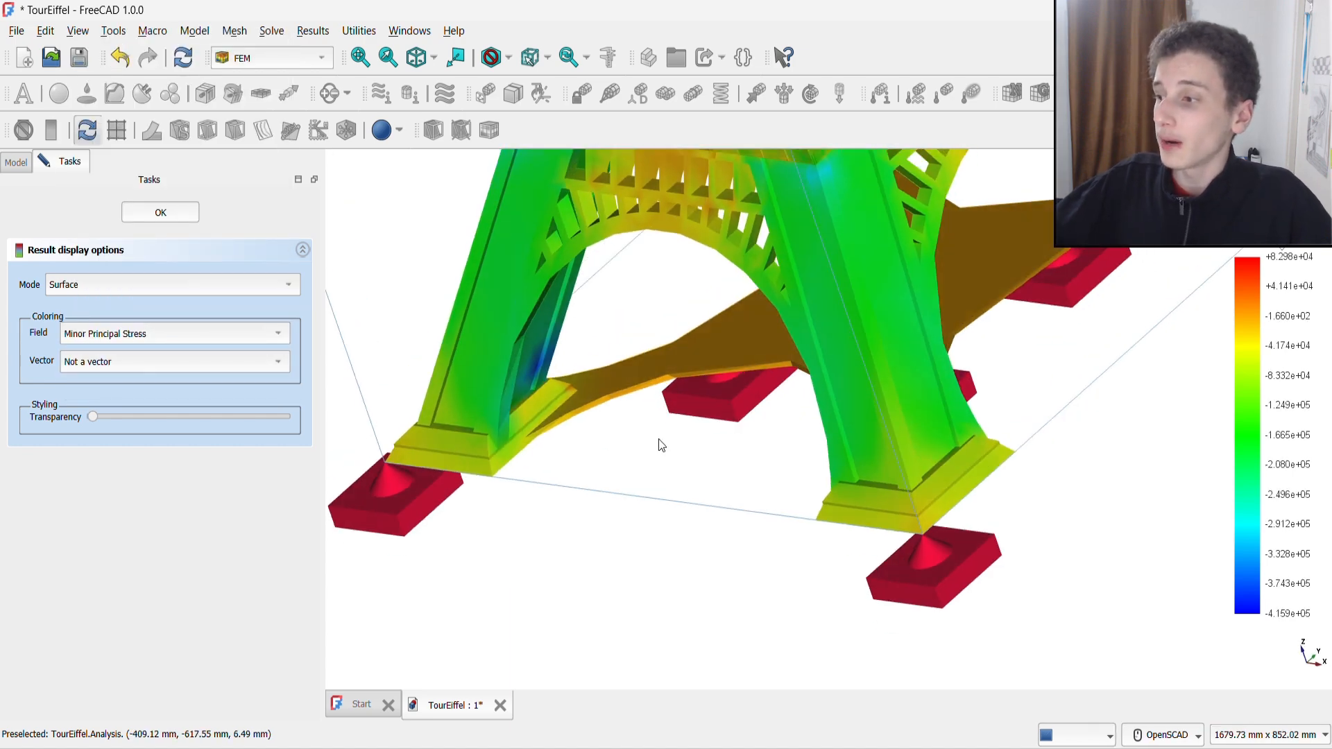
scroll(656, 438, "down", 2)
scroll(634, 409, "down", 4)
Color the tower's result surface by the Major Principal Stress field and inspect the legs.
left_click(160, 335)
left_click(197, 343)
scroll(631, 585, "up", 8)
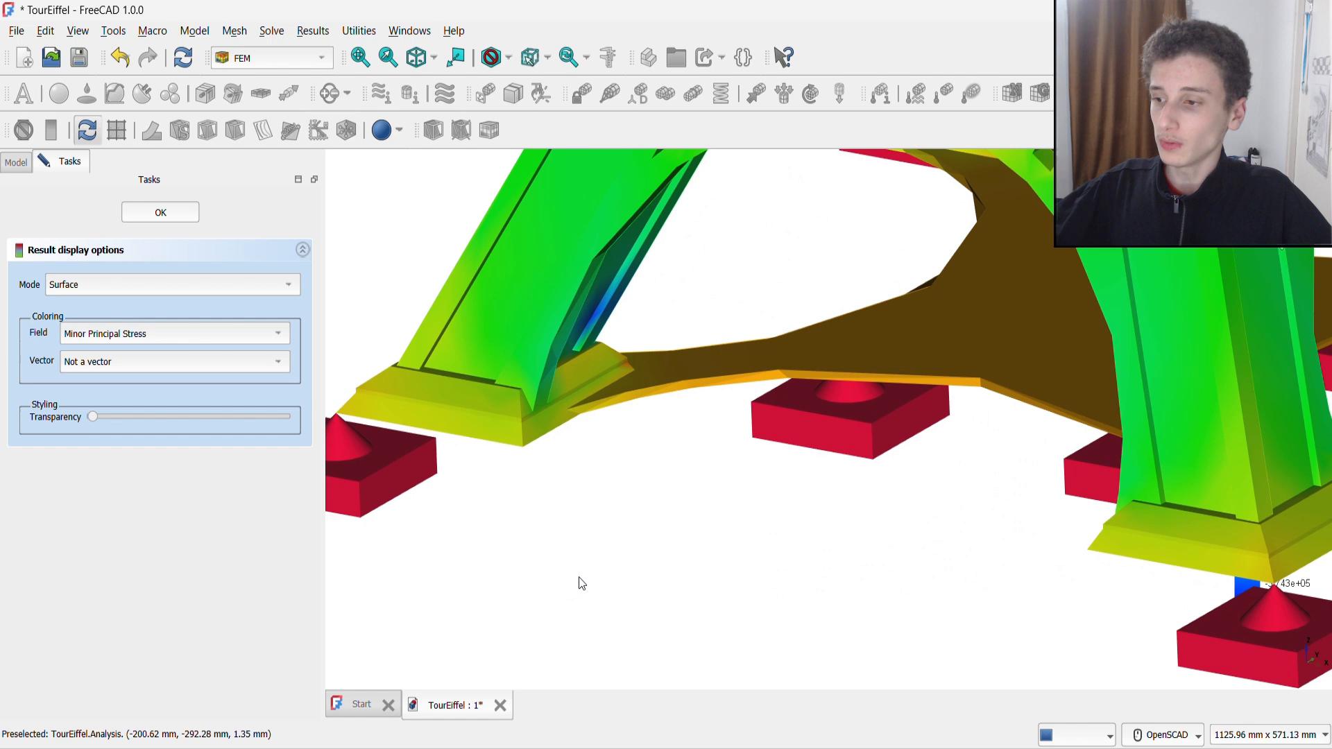
Set the coloring field of the tower's result surface back to von Mises Stress and view the whole tower.
left_click(173, 334)
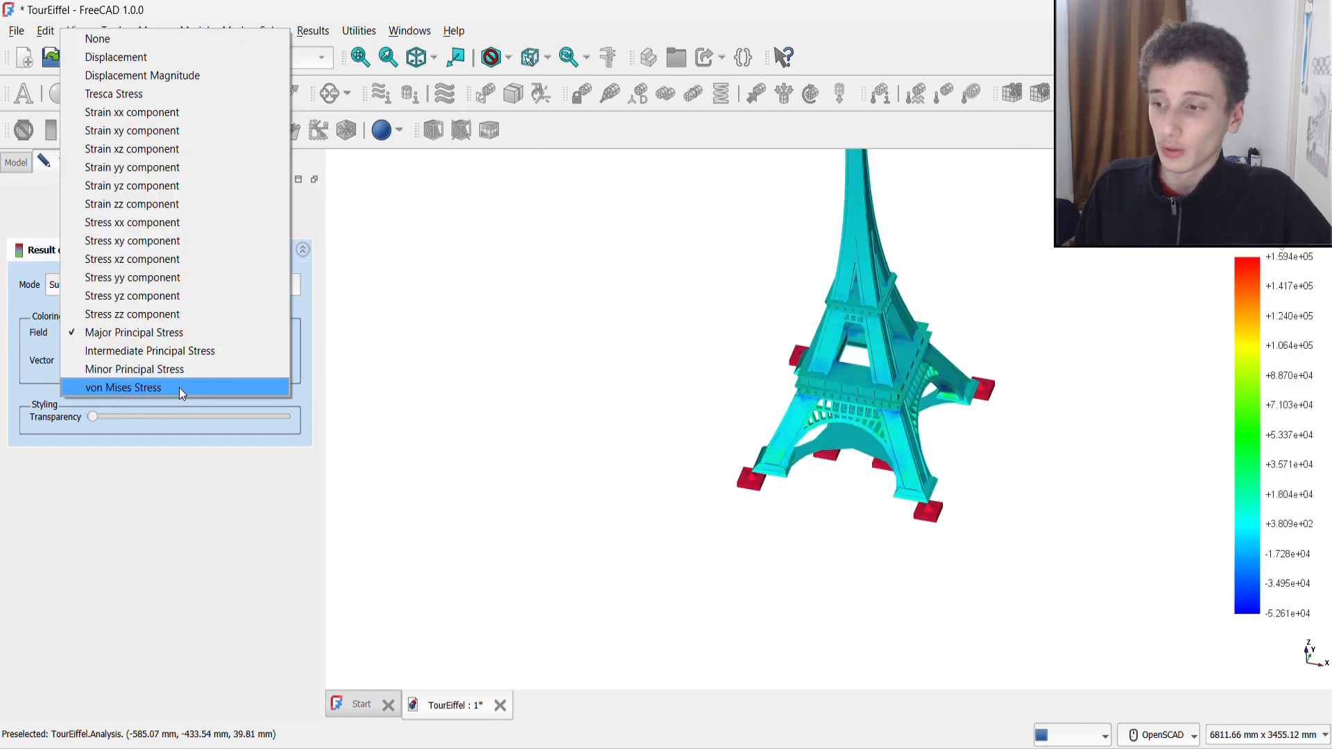
left_click(132, 387)
scroll(694, 416, "down", 3)
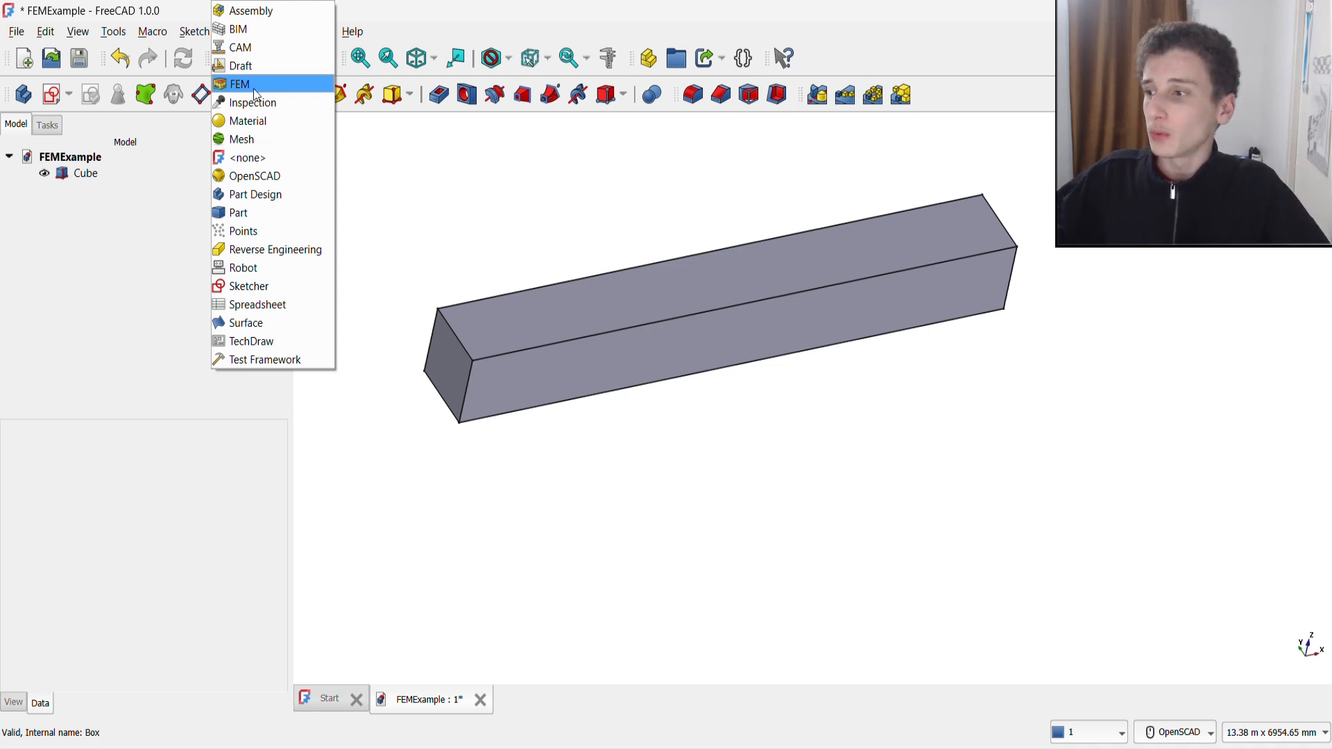
Switch to the FEM workbench for the beam in the FEMExample document.
left_click(255, 89)
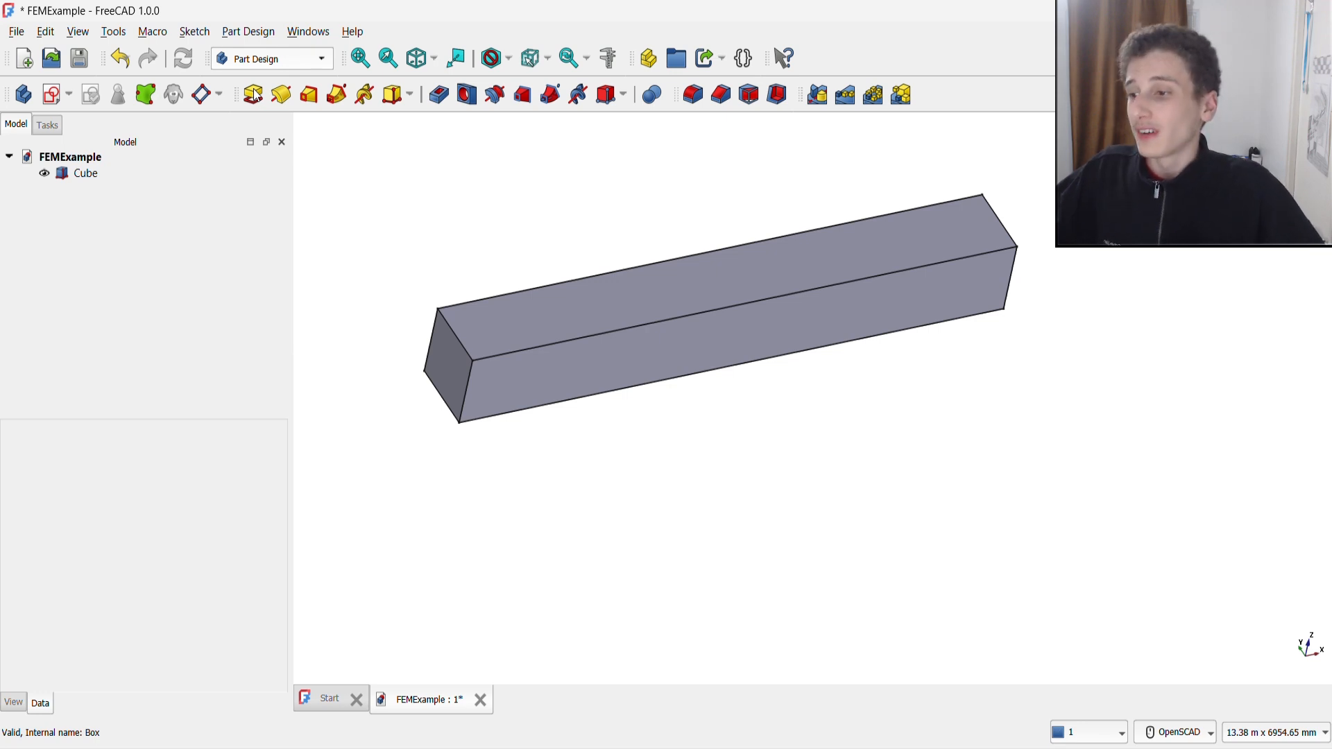